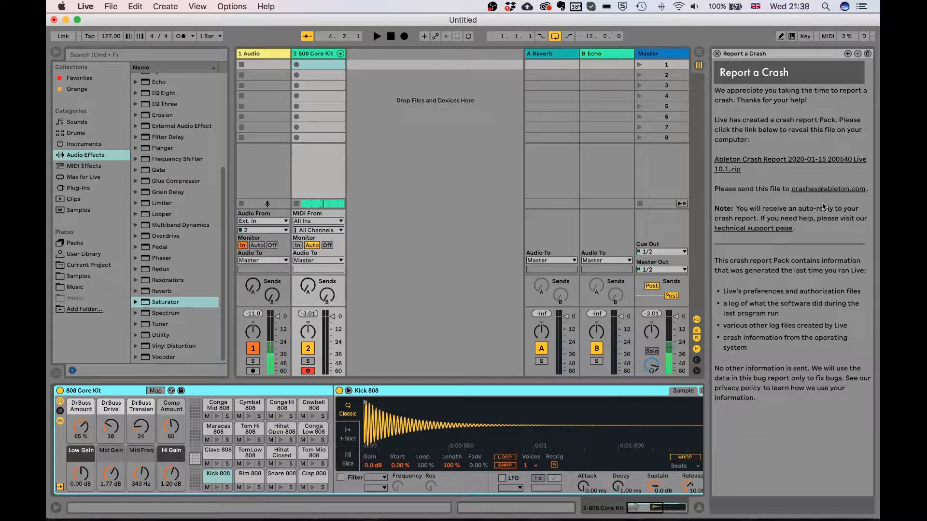
Switch to Arrangement view and select Audio Effect Rack at the top of the Audio Effects browser
click(700, 56)
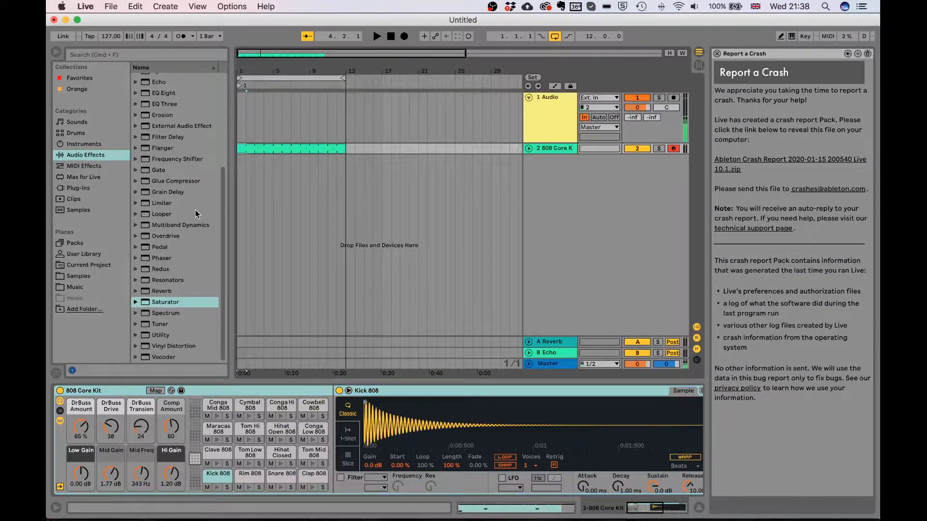
scroll(179, 169, up, 5)
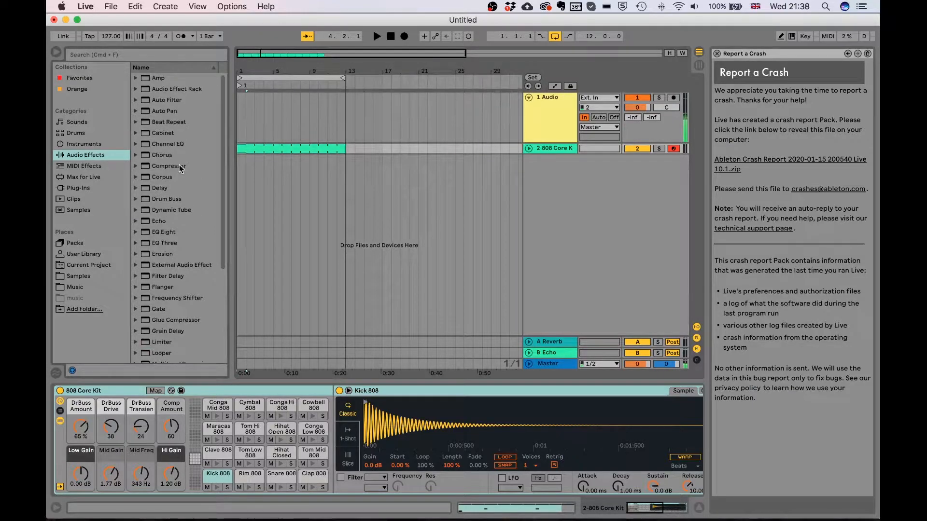
click(192, 91)
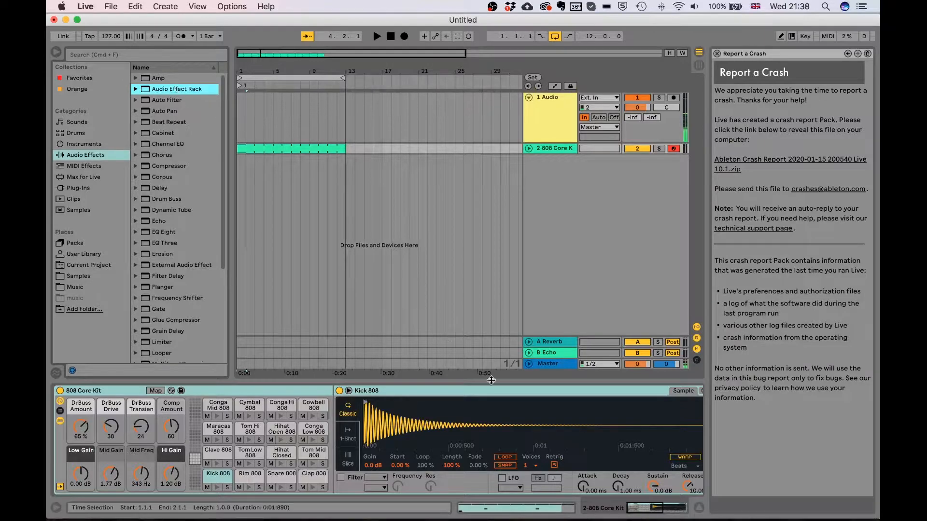
Drop an Audio Effect Rack into the 808 Core Kit device chain after the Simpler
click(646, 508)
scroll(607, 471, right, 5)
drag(166, 90, 404, 410)
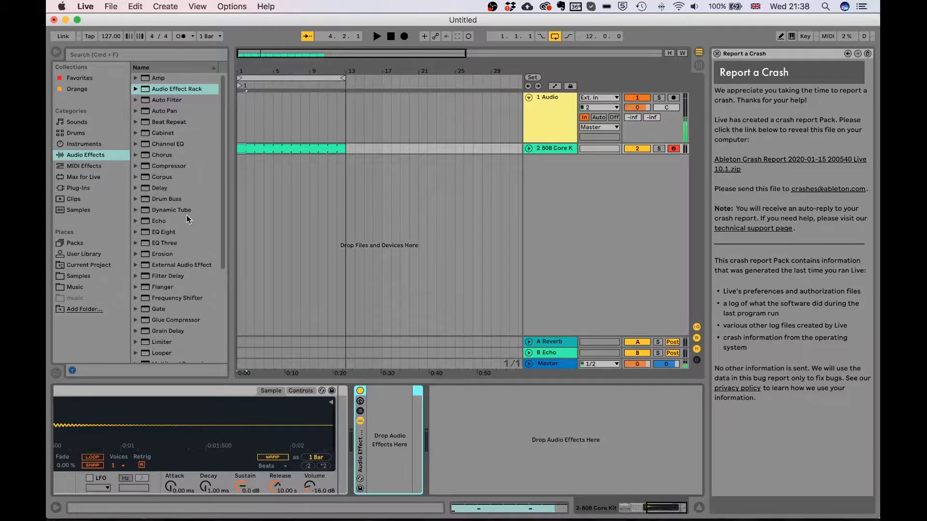
scroll(187, 220, down, 1)
scroll(187, 219, down, 4)
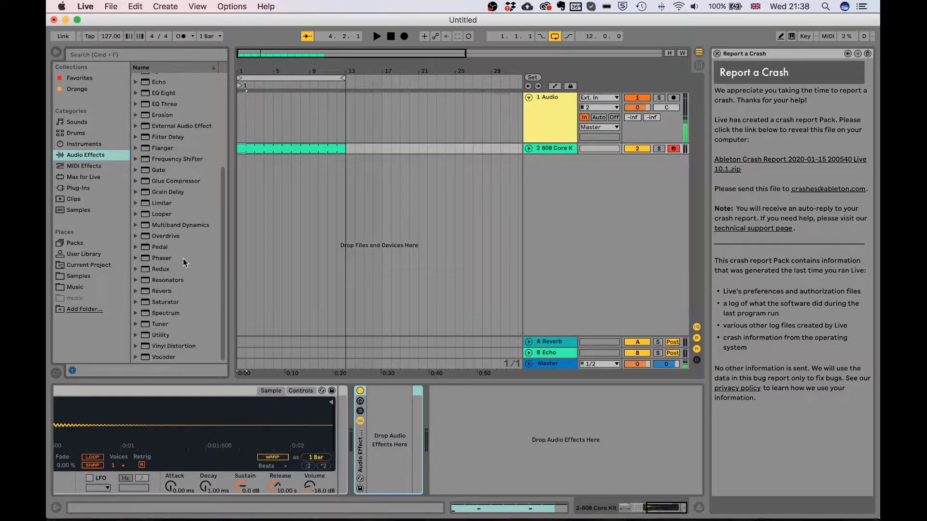
Load Reverb into the empty rack, audition it during playback, and show the rack's chains
click(171, 300)
click(166, 291)
key(space)
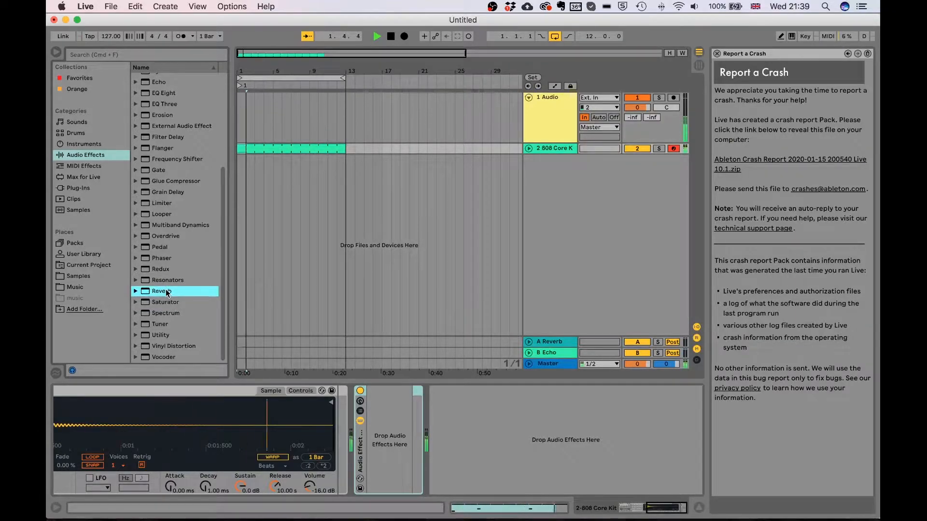
key(space)
drag(166, 289, 412, 425)
key(space)
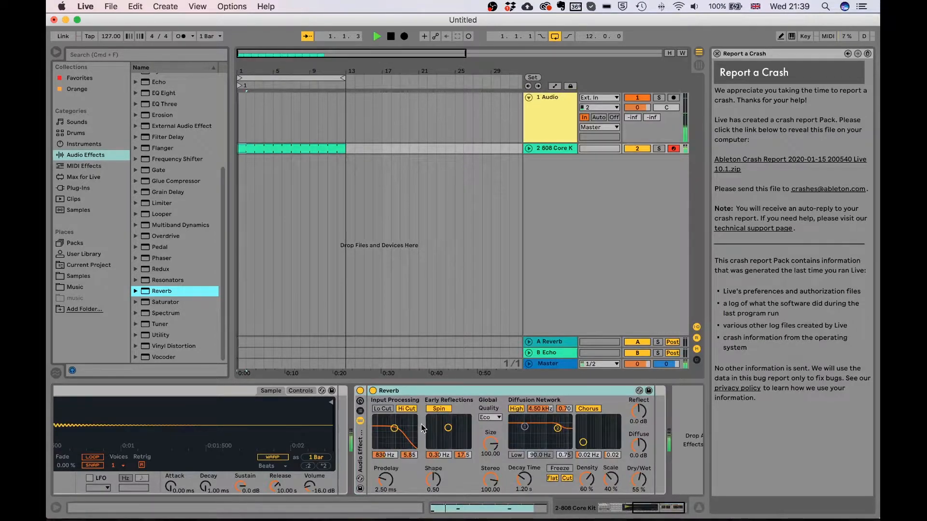
key(space)
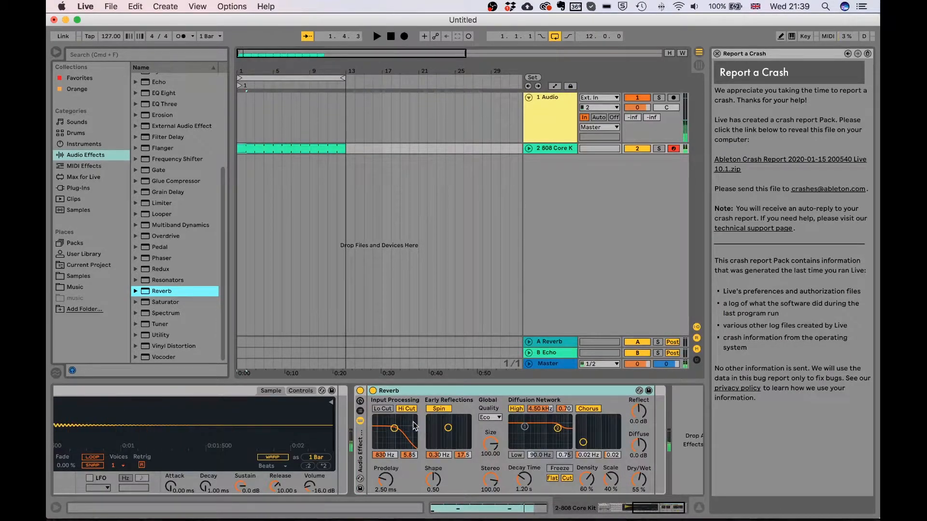
click(360, 411)
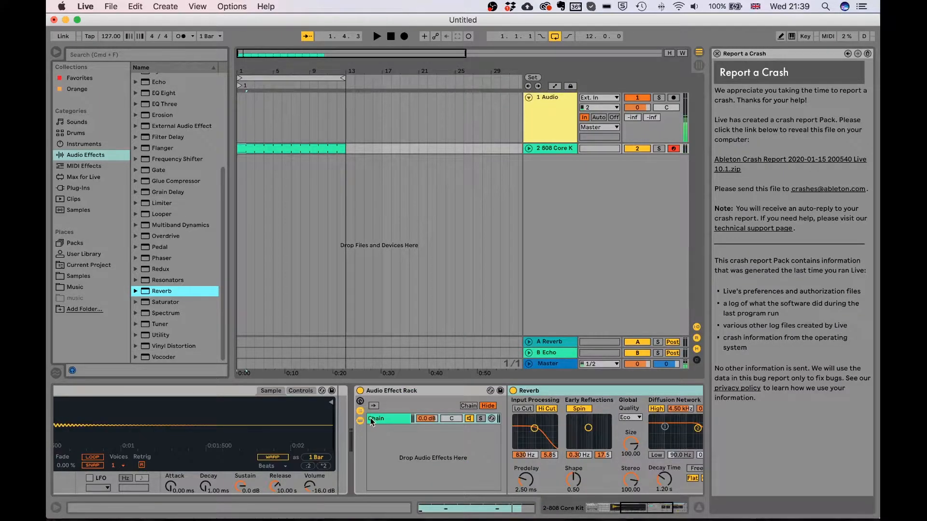
Create a second empty chain in the rack and solo it while playing
right_click(389, 437)
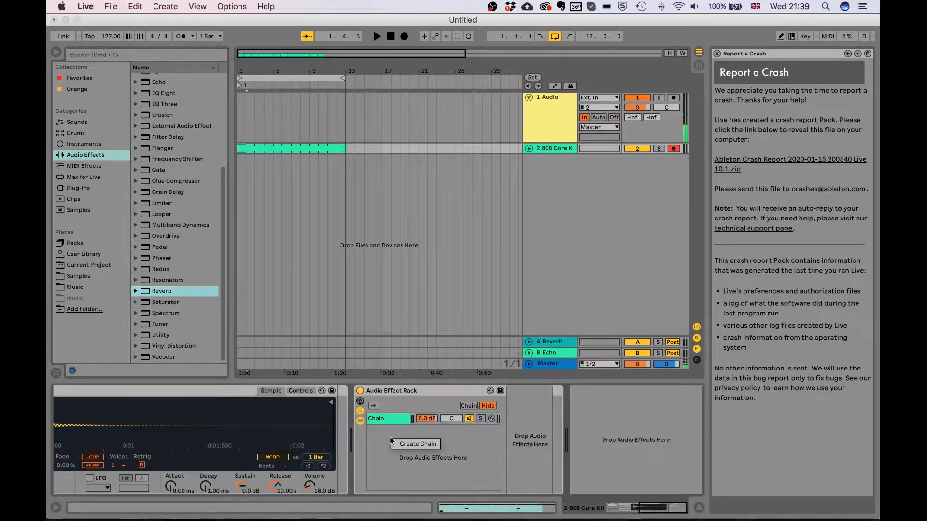
click(405, 444)
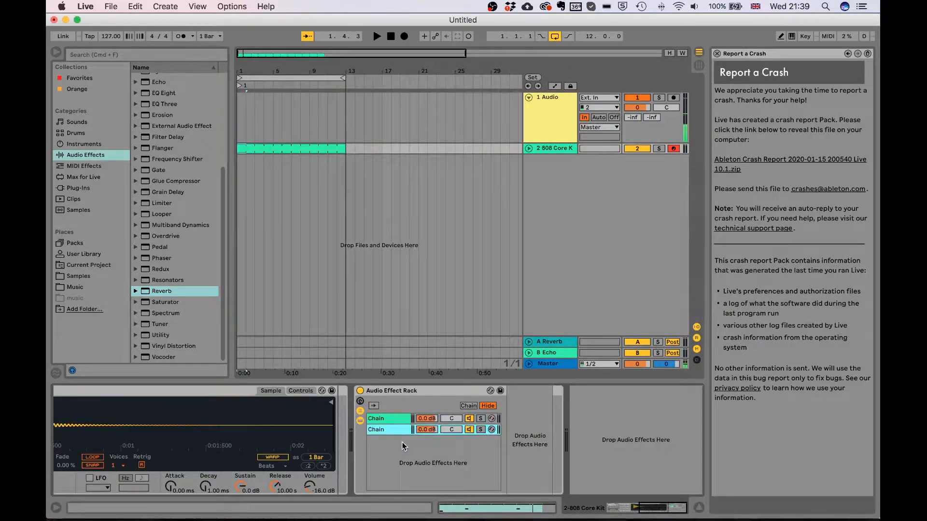
click(480, 429)
key(space)
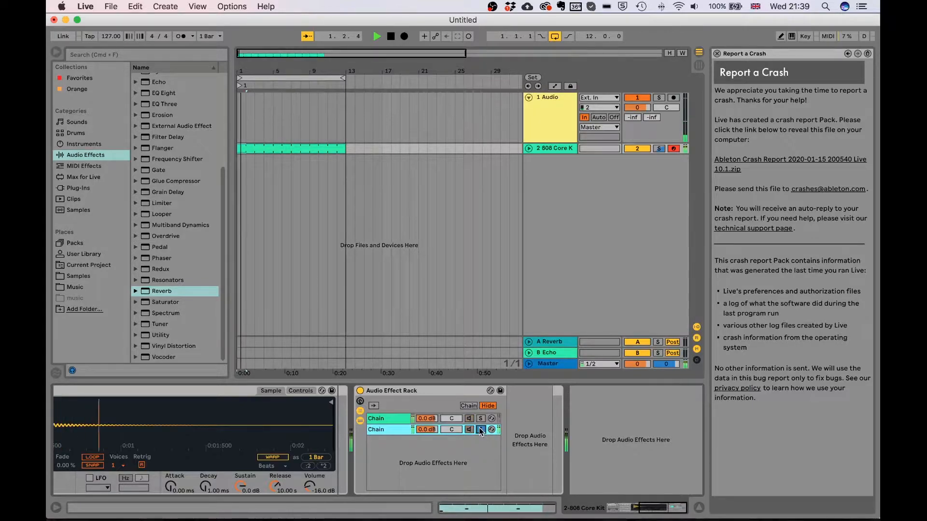
Solo the Reverb chain, raise its Dry/Wet to 73%, then unsolo and stop
click(481, 418)
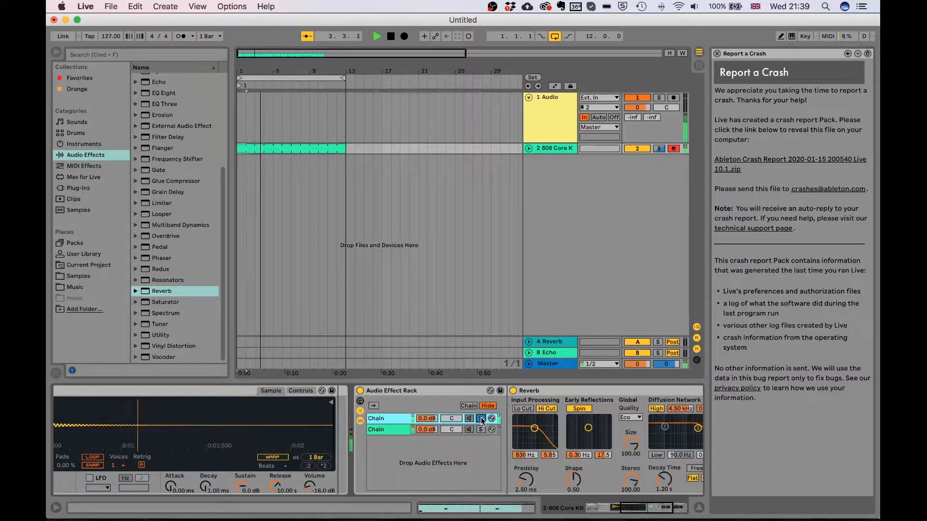
scroll(482, 420, right, 5)
drag(645, 481, 645, 469)
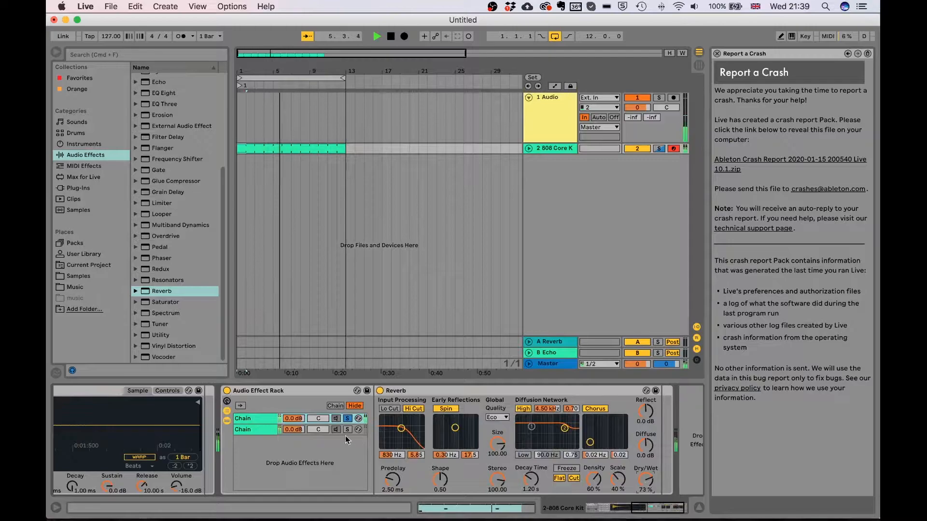
click(347, 418)
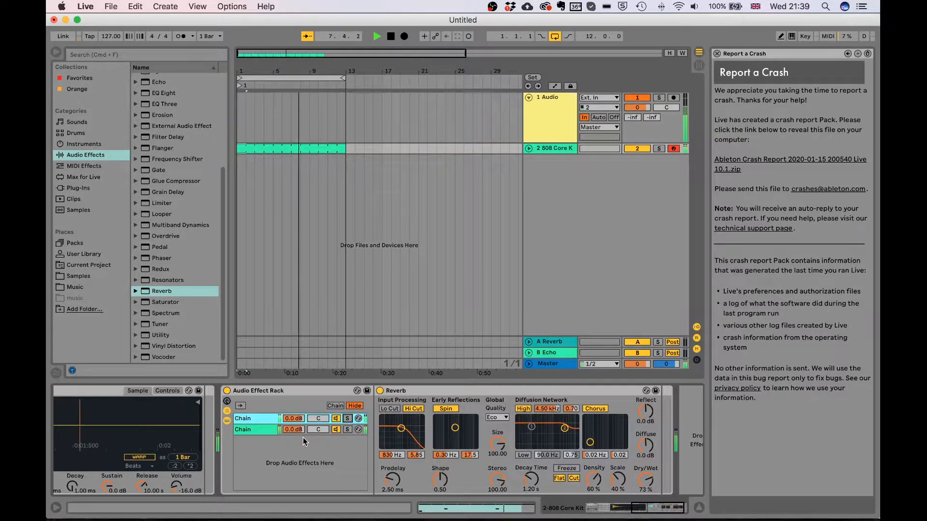
key(space)
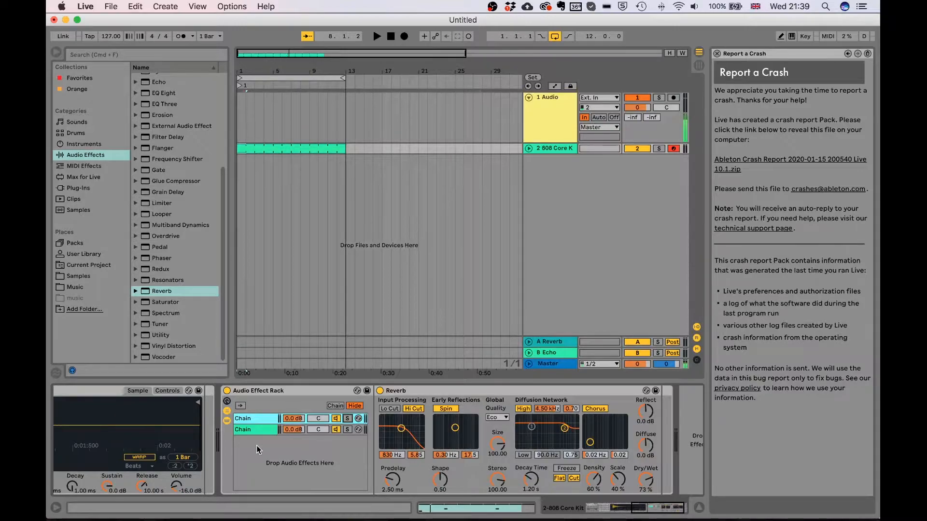
Lower chain 2's volume, solo it, and drop a Delay into it
mouse_move(294, 429)
mouse_down()
mouse_move(294, 441)
mouse_move(297, 431)
mouse_up()
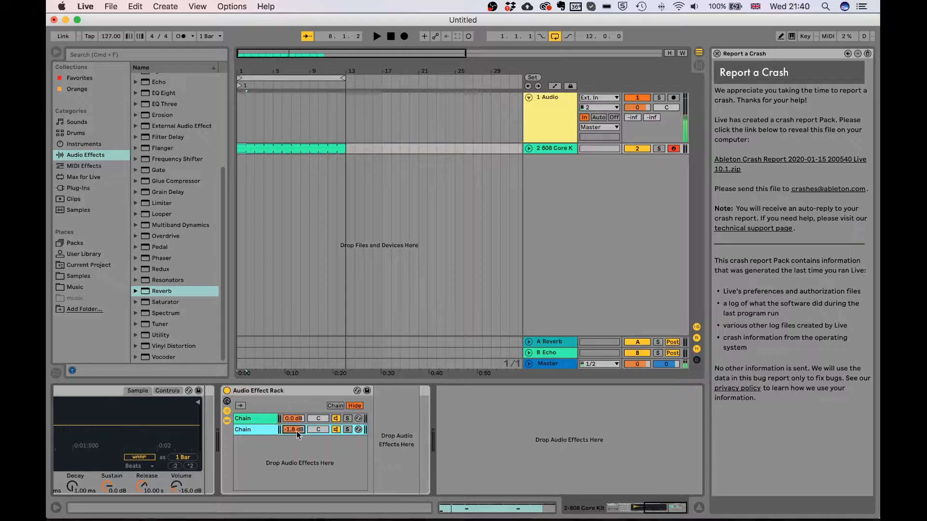
click(260, 418)
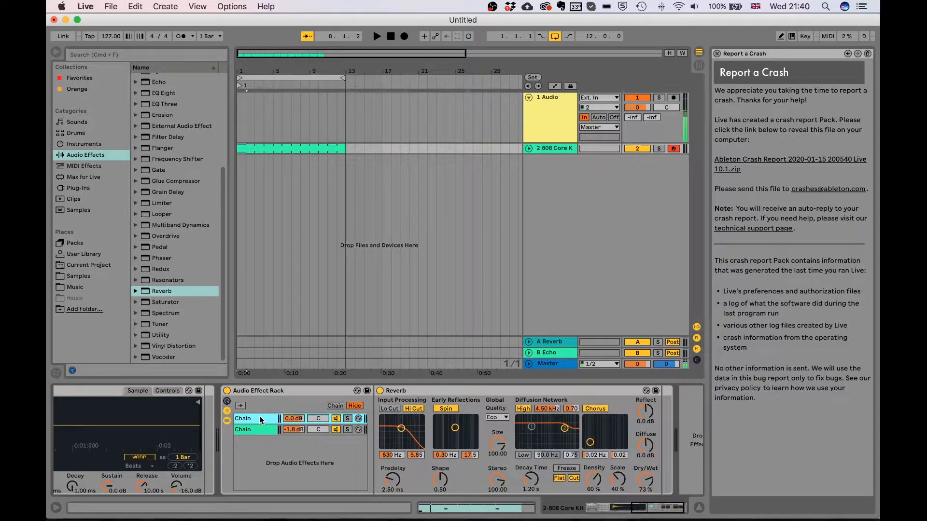
click(255, 430)
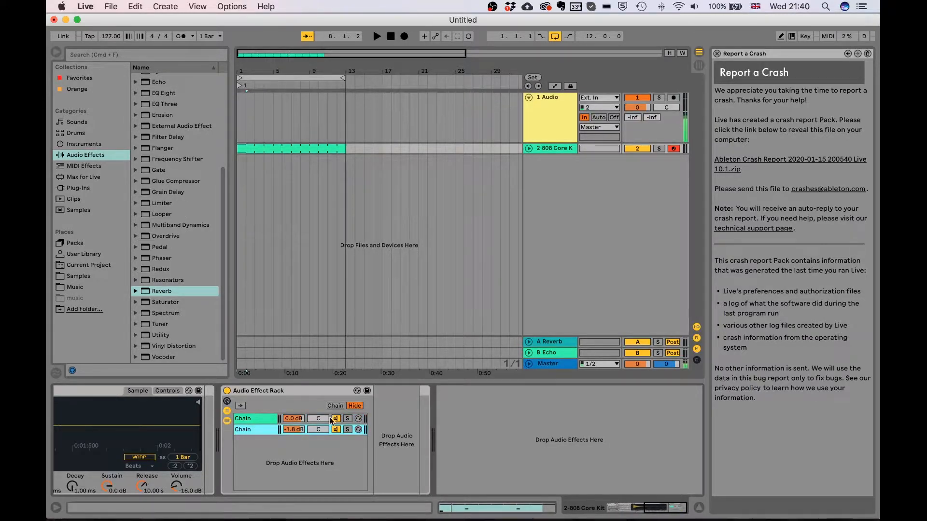
click(348, 430)
scroll(184, 242, up, 5)
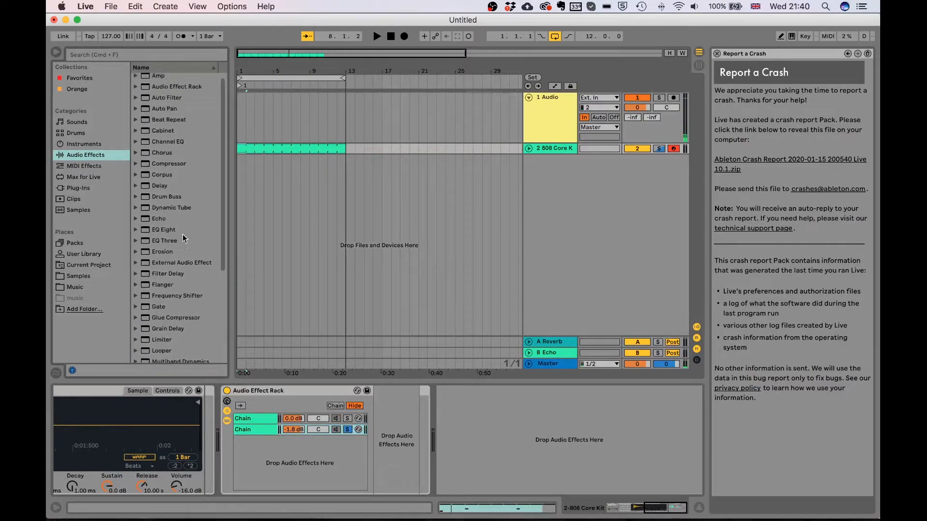
drag(162, 188, 410, 463)
Switch the Delay to Time mode with 24.1 ms times and 60% feedback
key(space)
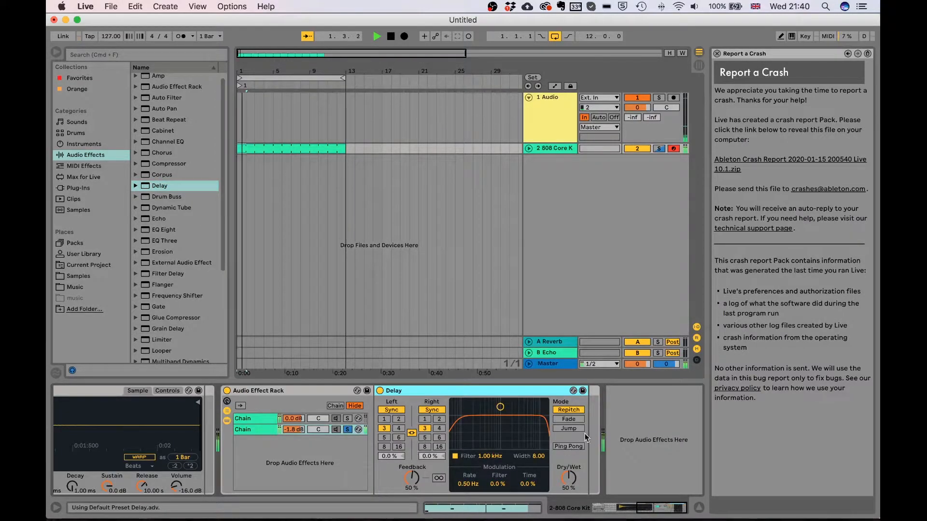
click(431, 410)
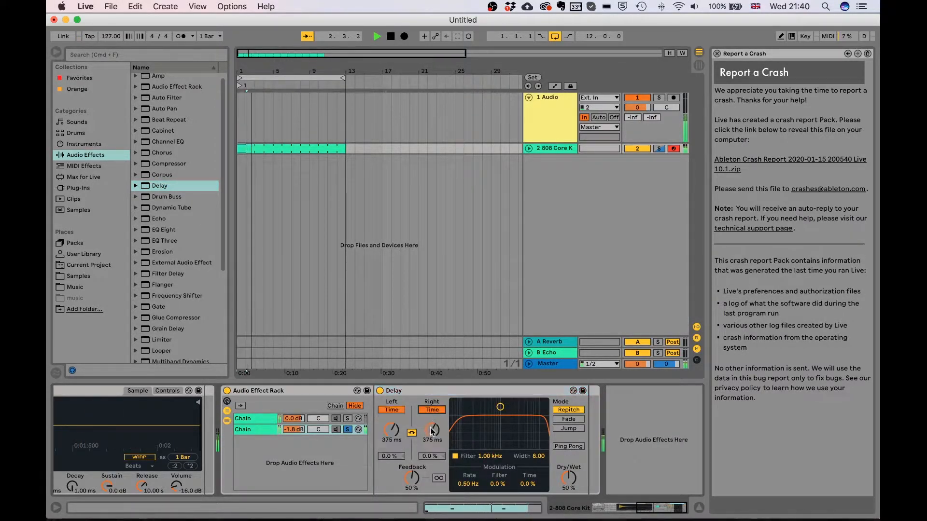
mouse_move(432, 430)
mouse_down()
mouse_move(432, 456)
mouse_move(432, 439)
mouse_up()
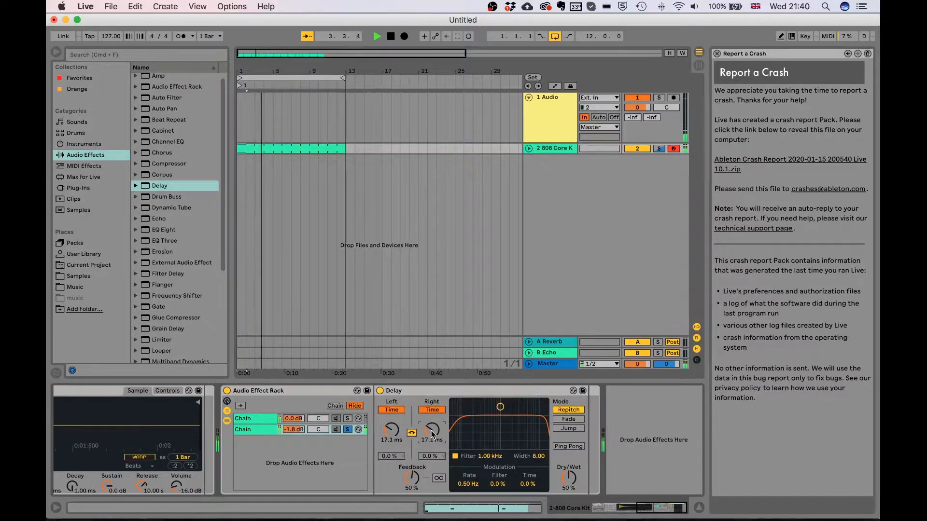
drag(411, 475, 411, 467)
drag(432, 431, 432, 433)
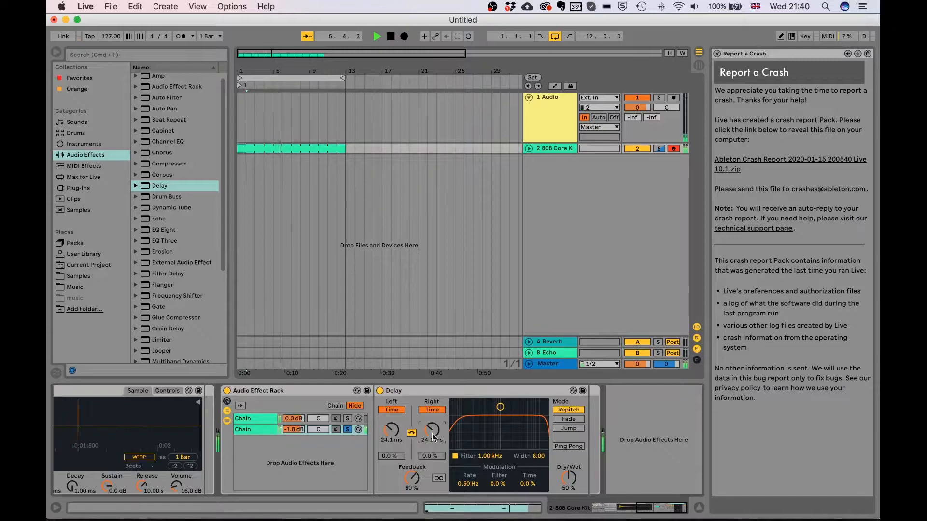
key(space)
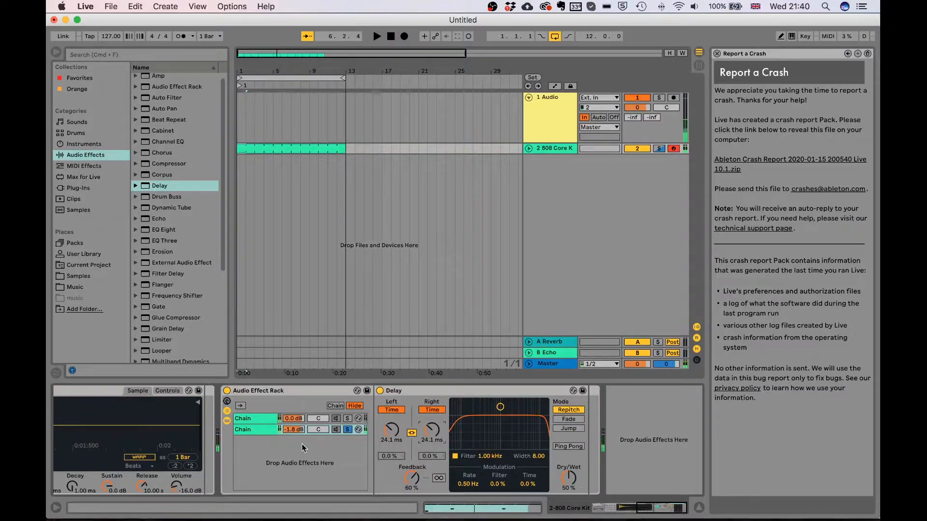
scroll(182, 292, down, 5)
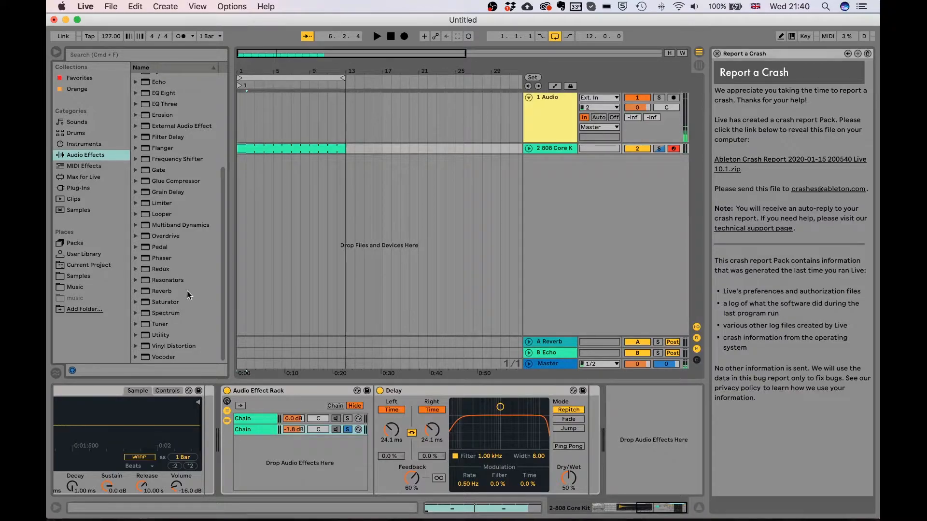
Add Redux to the rack as a third chain and play it soloed
scroll(186, 319, up, 1)
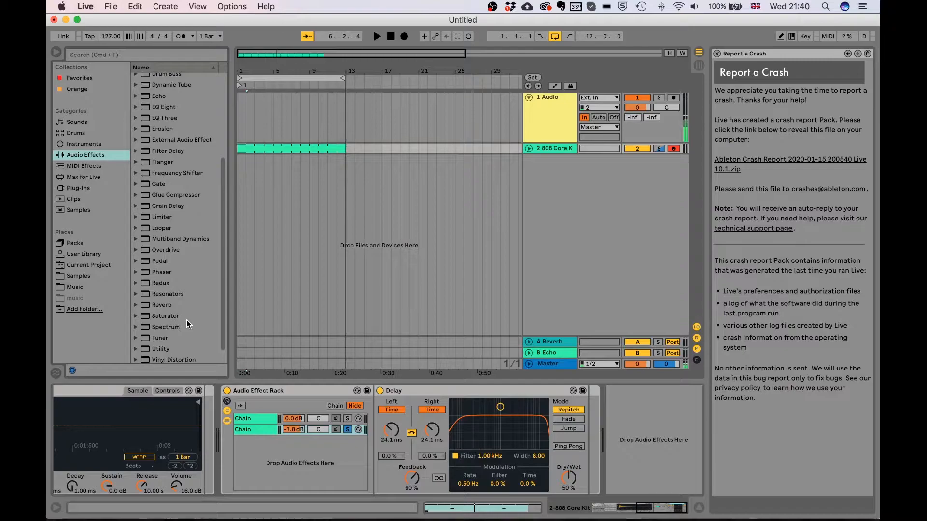
click(155, 282)
drag(155, 283, 274, 462)
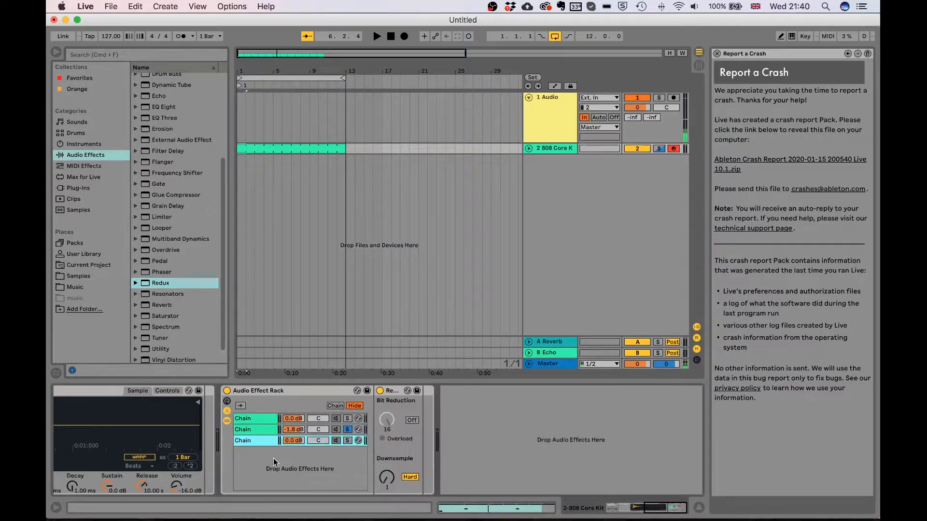
click(347, 441)
key(space)
Set Redux to Soft downsampling at 3.41 and enable Bit Reduction at 12
mouse_move(384, 469)
mouse_down()
mouse_move(383, 447)
mouse_move(388, 485)
mouse_up()
click(411, 477)
click(411, 420)
mouse_move(386, 420)
mouse_down()
mouse_move(386, 430)
mouse_move(390, 424)
mouse_up()
key(space)
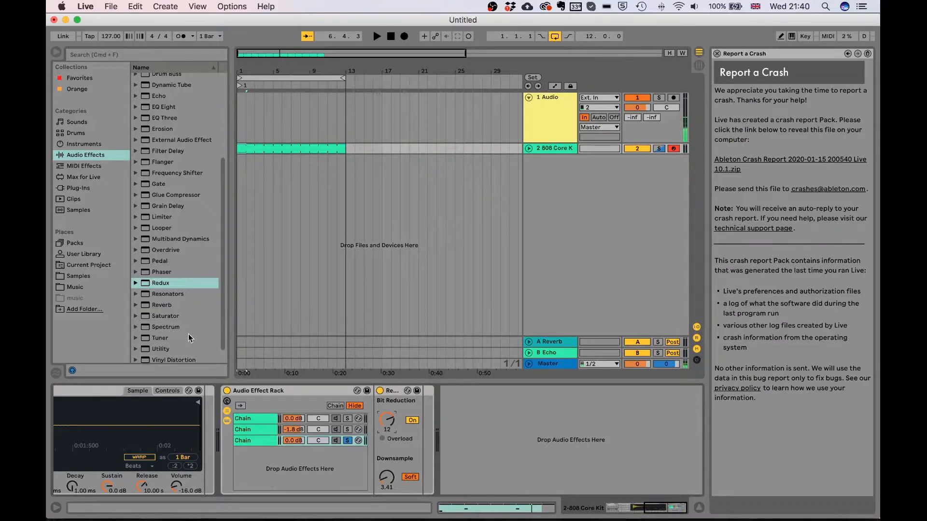
scroll(170, 320, down, 1)
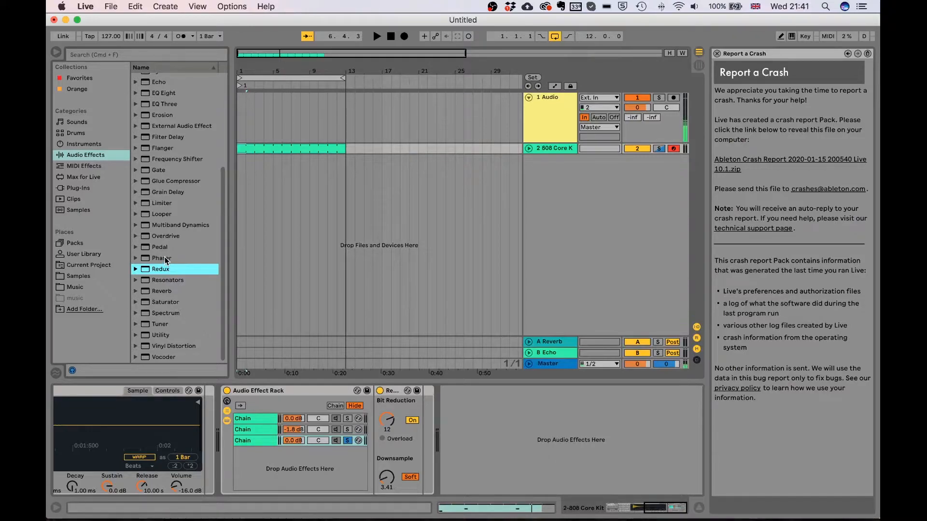
Add Saturator as a fourth chain and choose the Sinoid Fold waveshape
scroll(173, 216, up, 1)
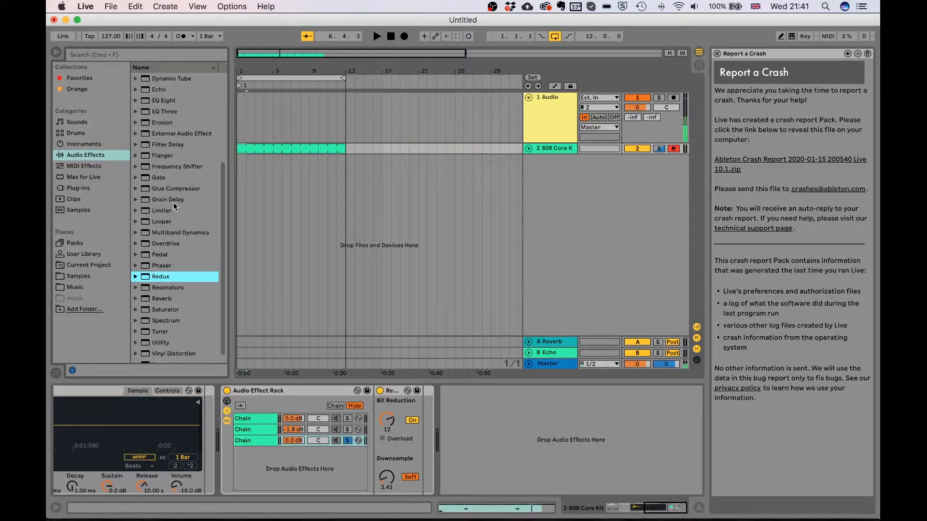
click(173, 199)
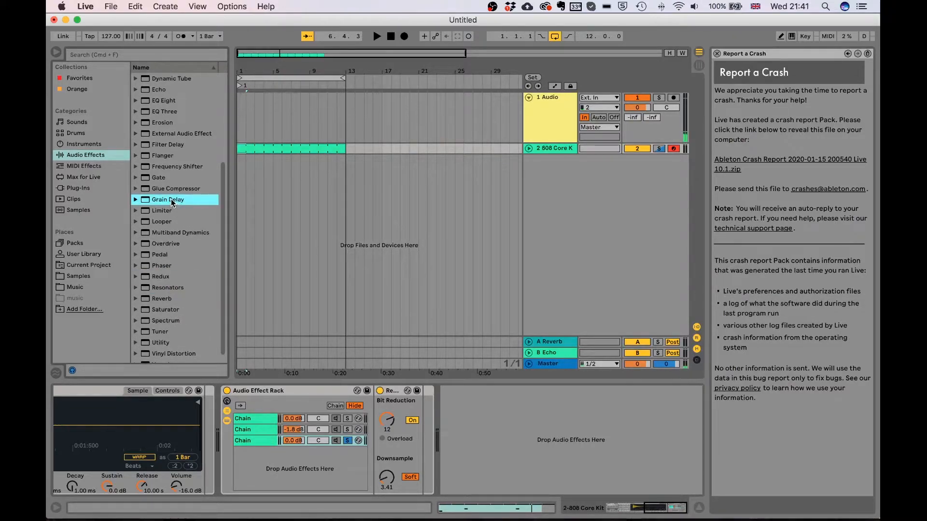
scroll(164, 258, down, 1)
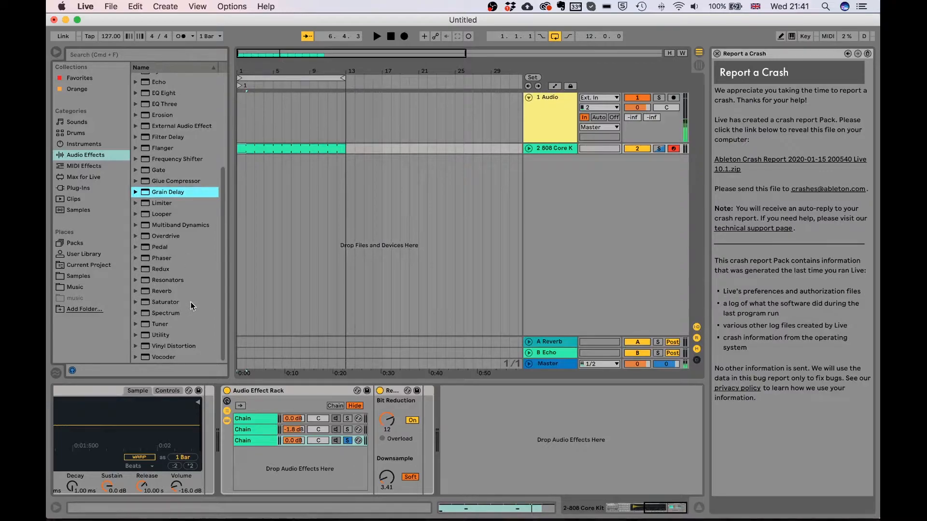
click(172, 303)
drag(270, 462, 271, 470)
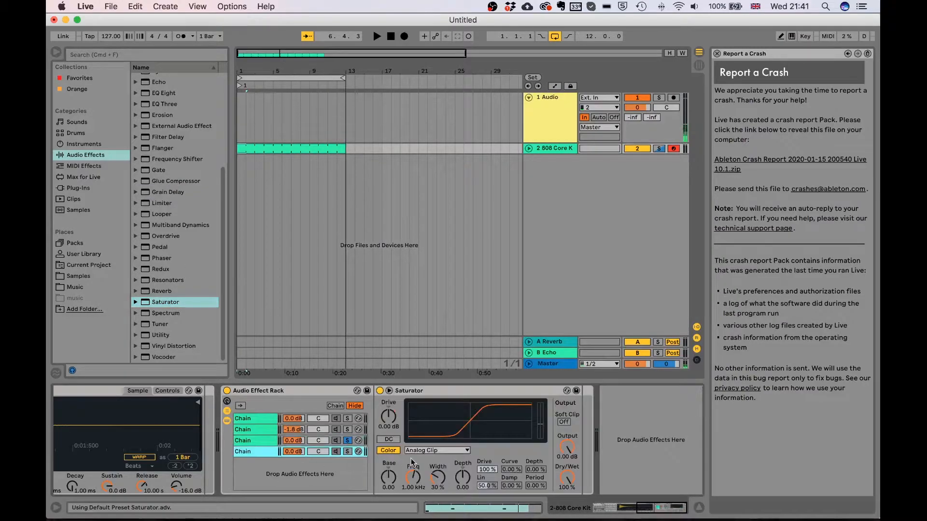
click(436, 450)
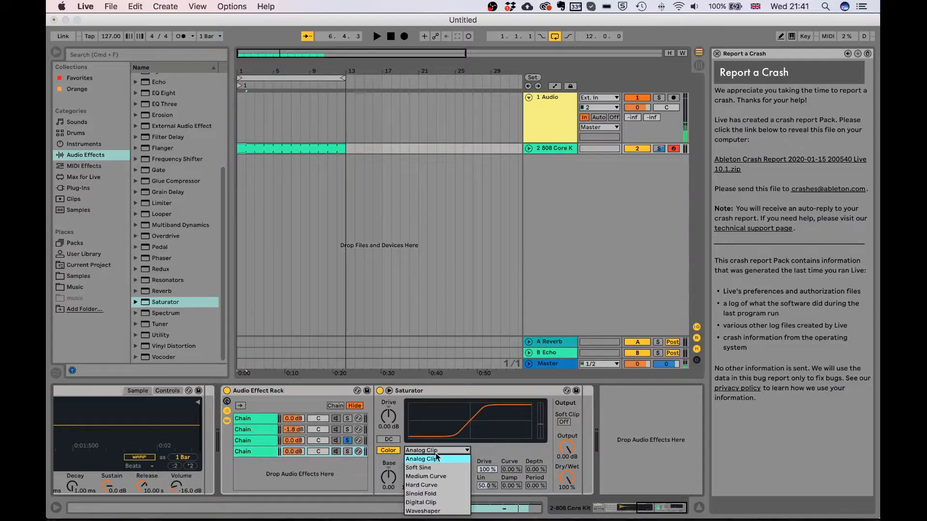
click(424, 494)
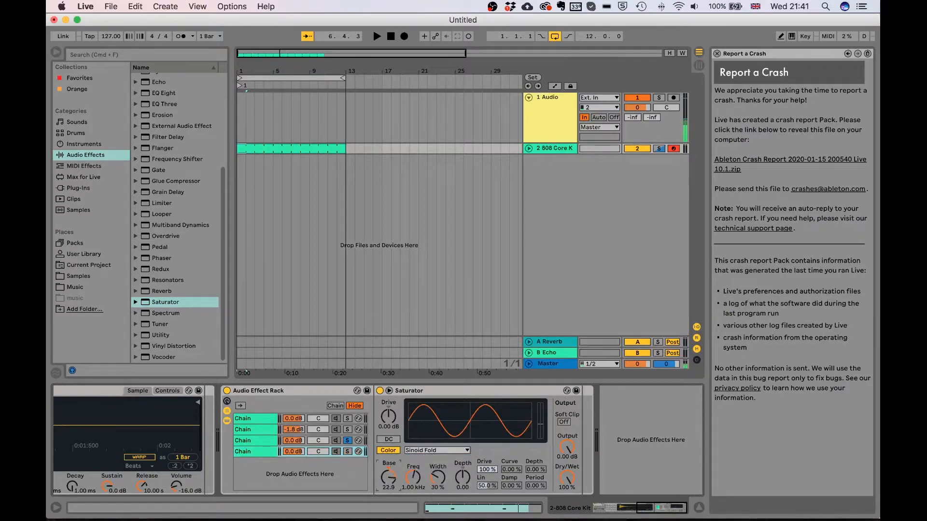
Solo chain 4 and raise the Saturator Drive to 4.57 dB
click(347, 451)
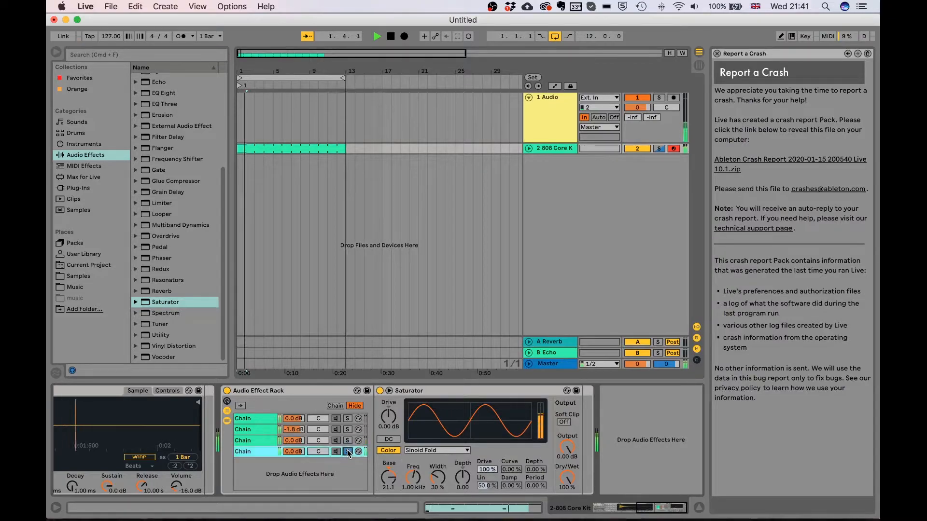
drag(382, 419, 381, 415)
key(space)
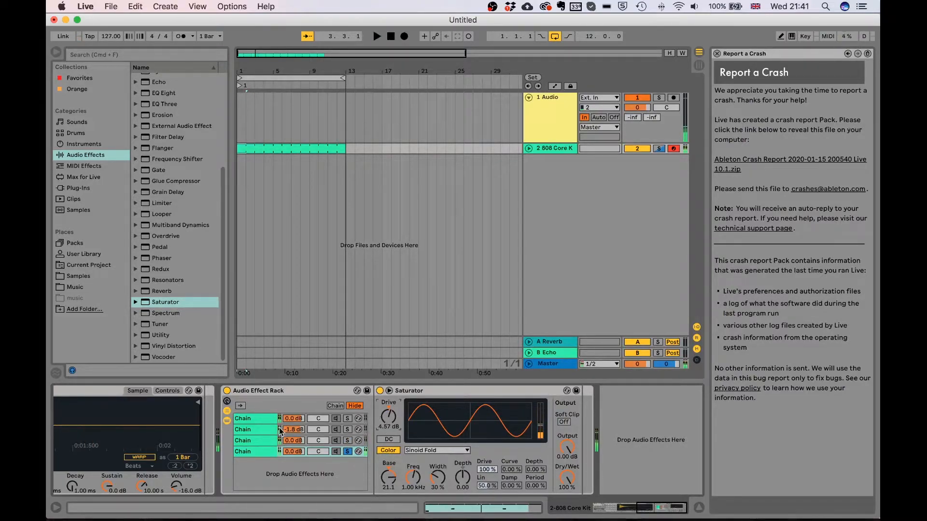
Create a fifth empty chain, audition it soloed, then unsolo to hear all chains
right_click(268, 471)
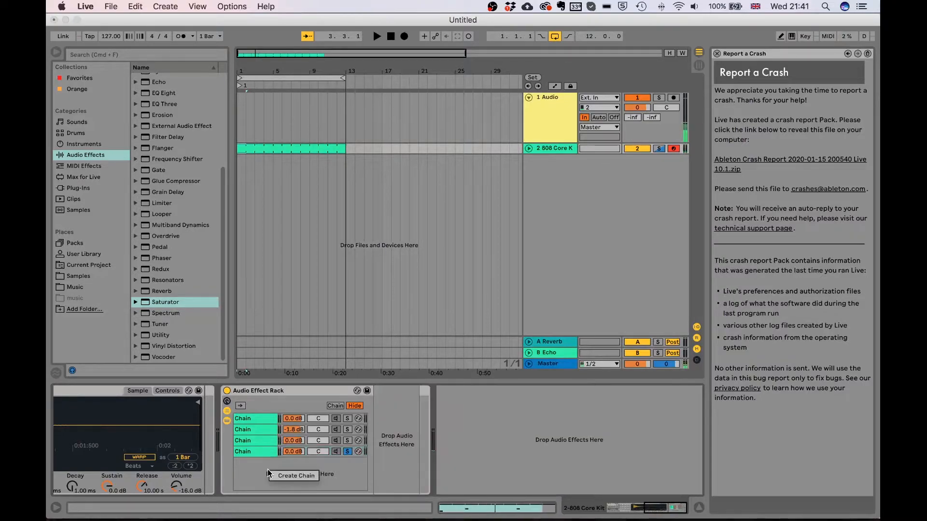
click(287, 477)
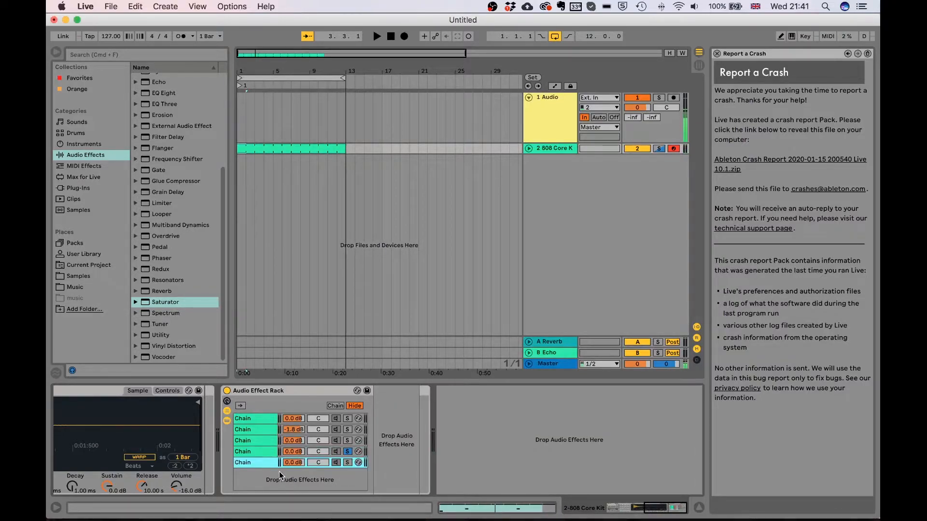
click(347, 462)
key(space)
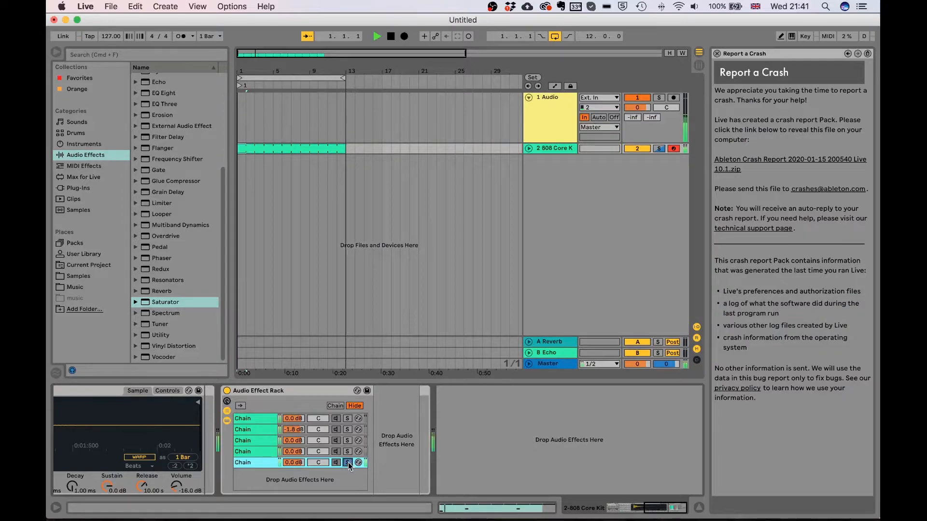
key(space)
click(347, 463)
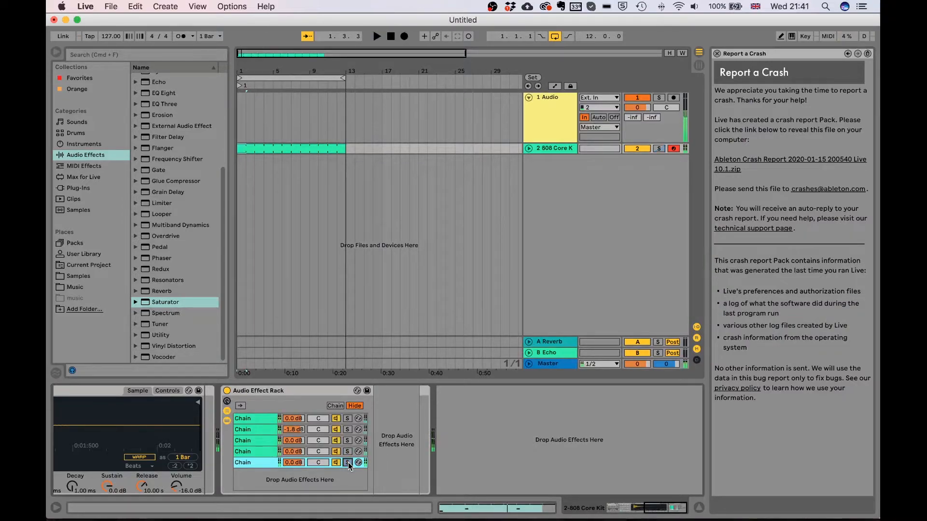
key(space)
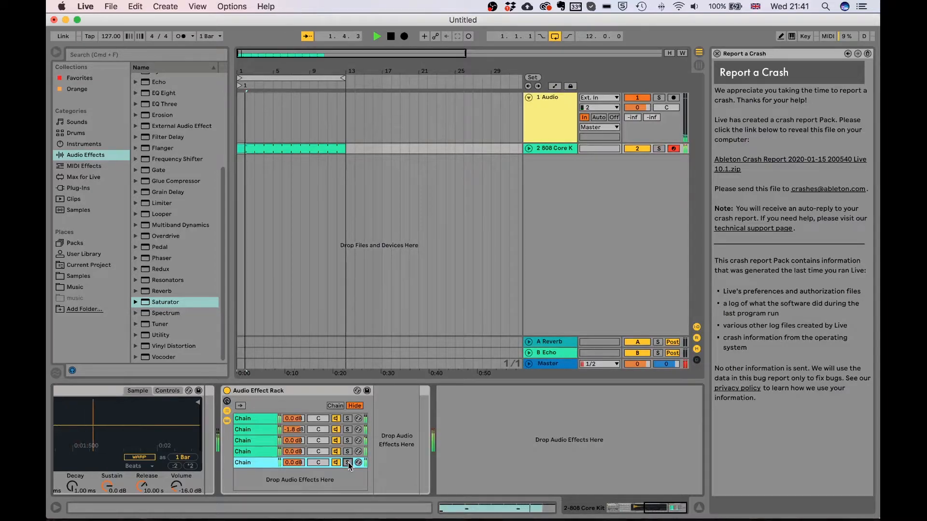
key(space)
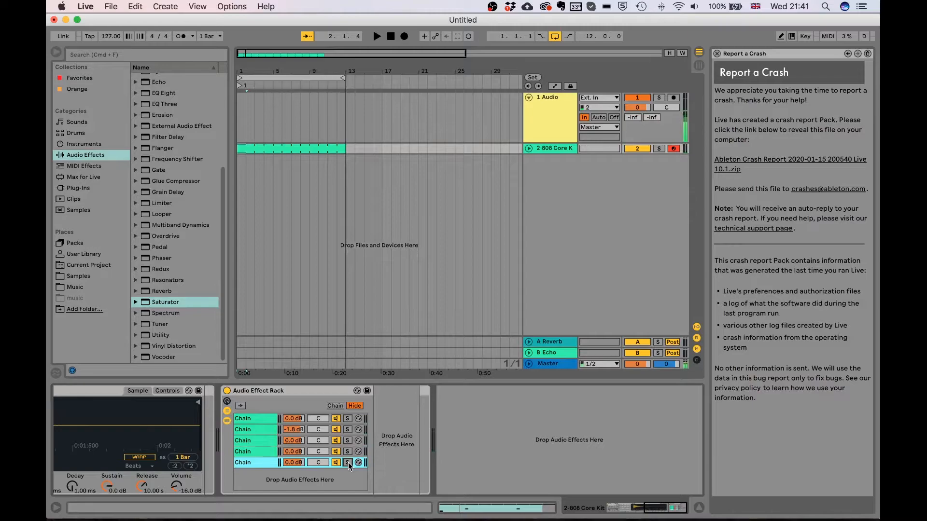
Show the Chain zone editor and stretch all five chains' zones to span 0–127
click(335, 405)
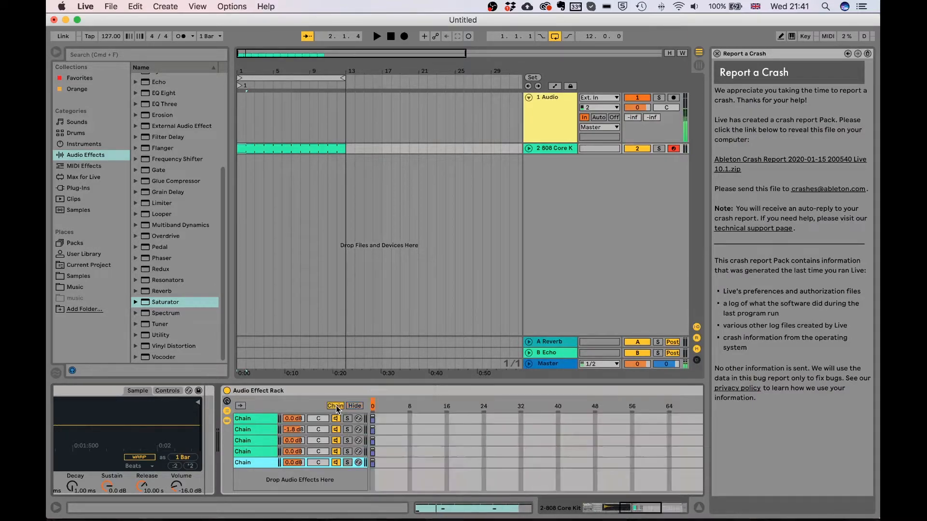
scroll(474, 451, right, 10)
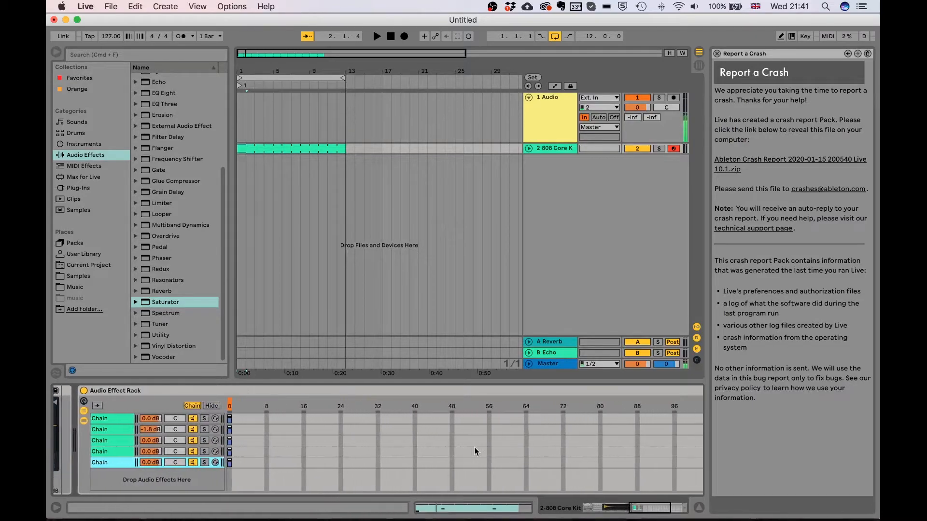
scroll(474, 447, left, 5)
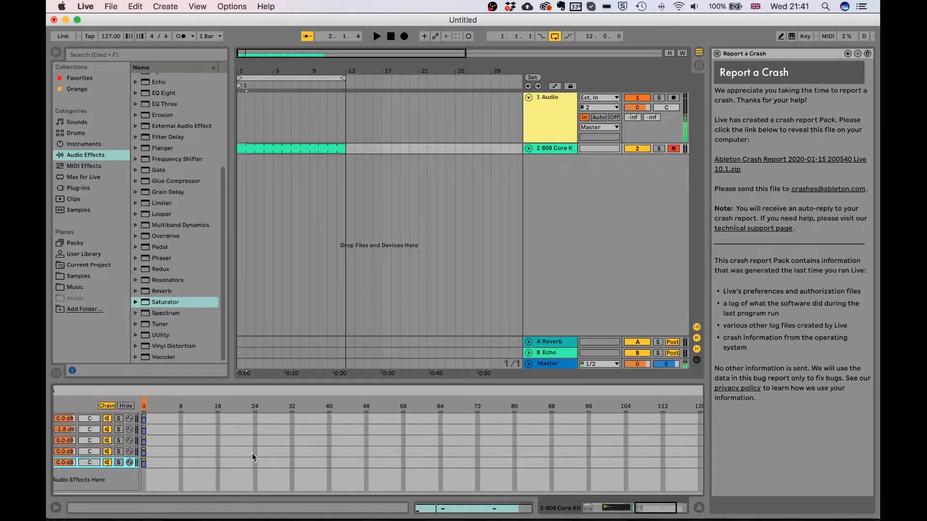
scroll(252, 453, left, 5)
shift+click(129, 421)
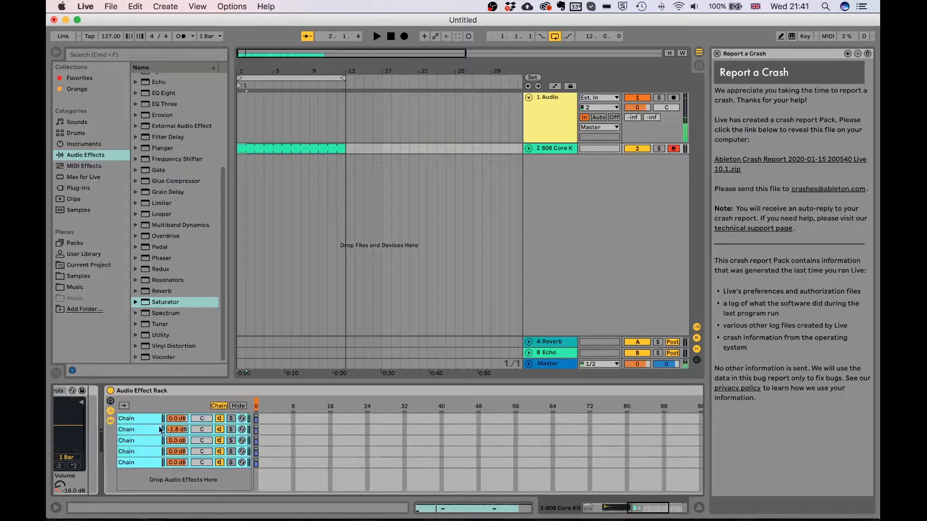
drag(260, 464, 786, 453)
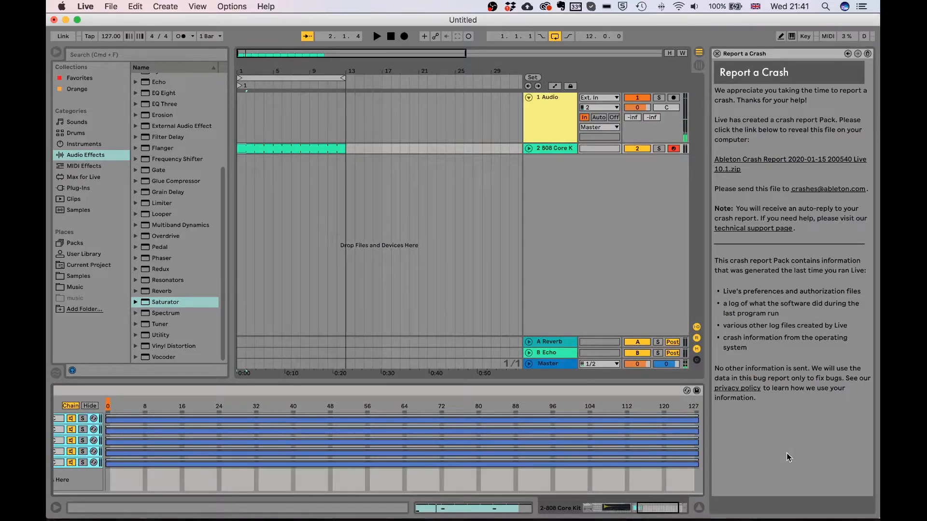
right_click(512, 449)
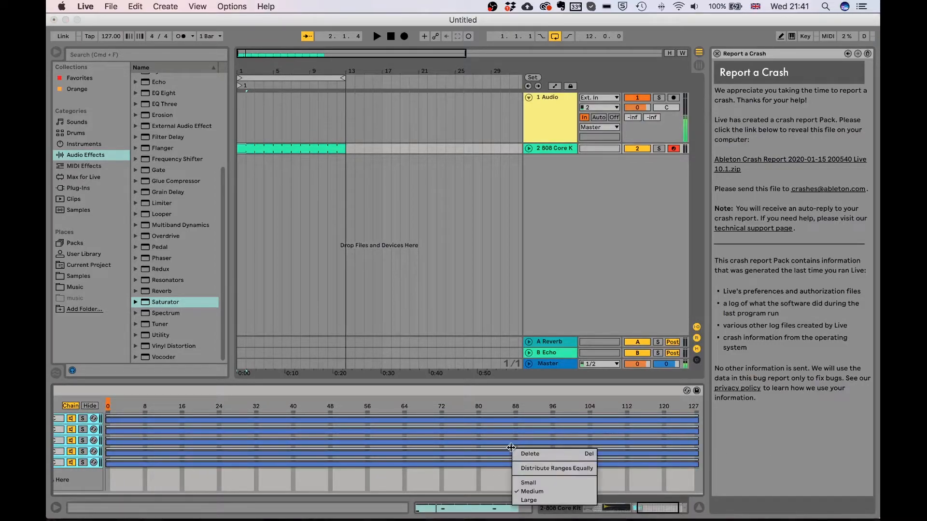
Distribute the five chain zones evenly into consecutive slices across 0–127
click(536, 468)
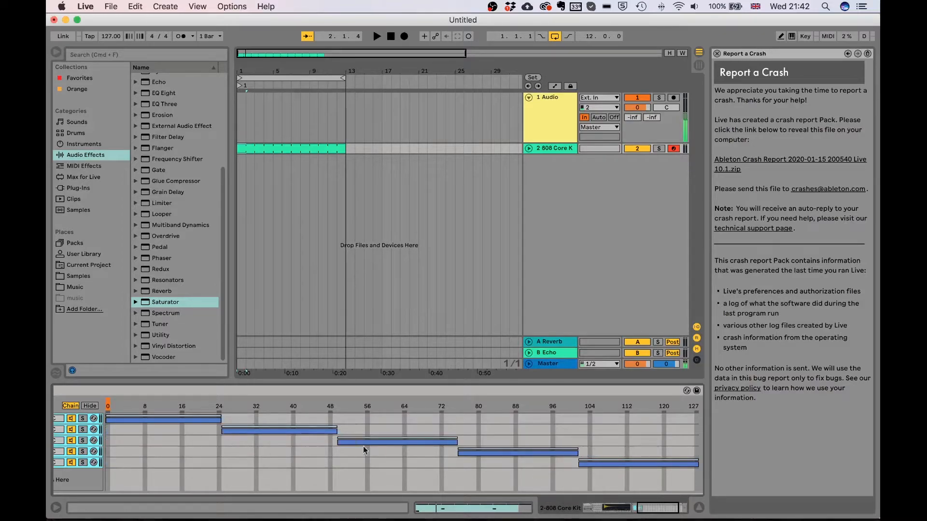
scroll(264, 467, left, 2)
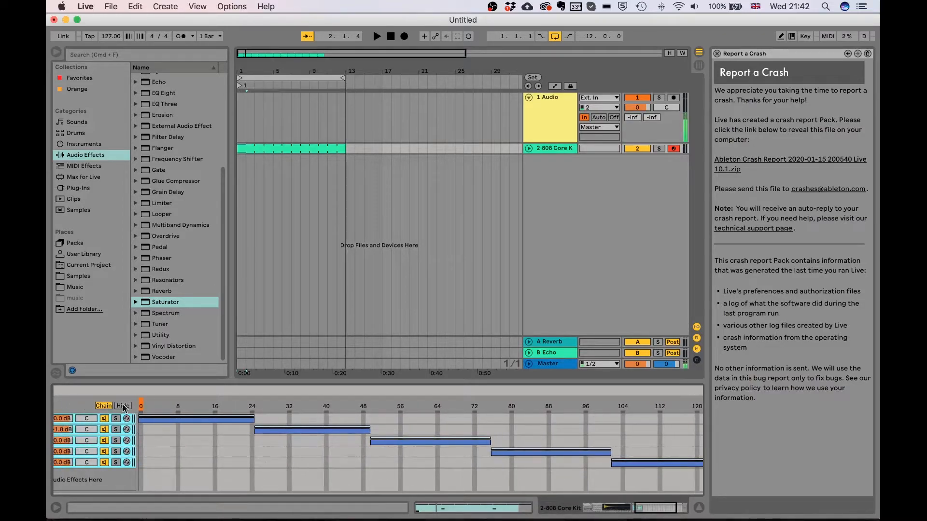
drag(140, 405, 145, 405)
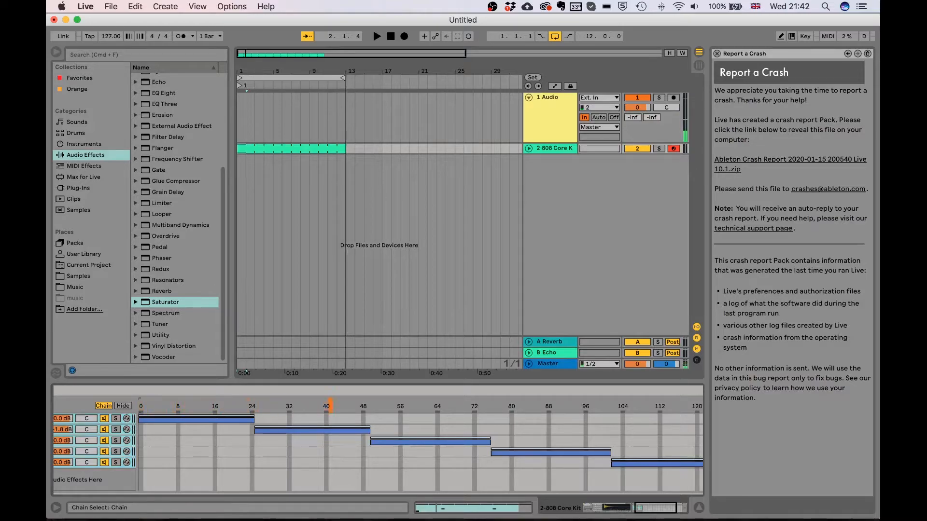
scroll(206, 464, left, 4)
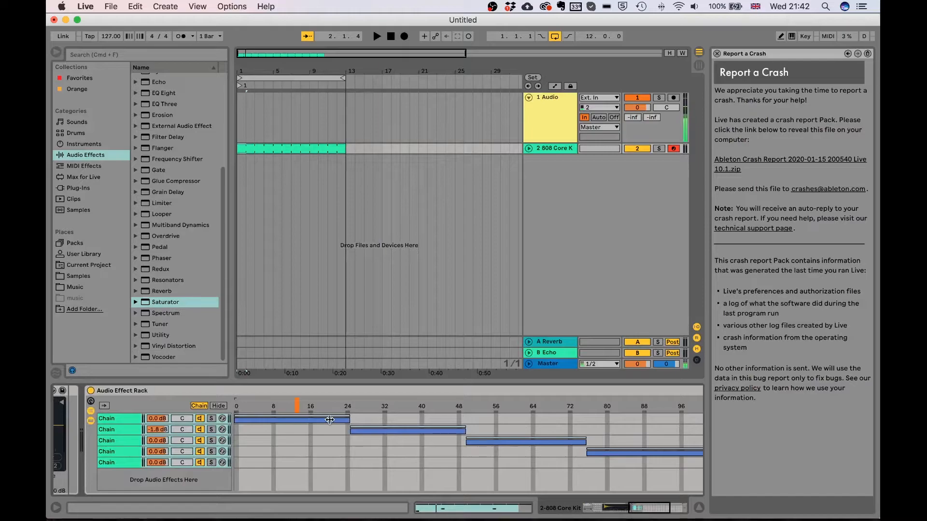
Play the kit and sweep the Chain Select marker across the zones back to 0
click(122, 419)
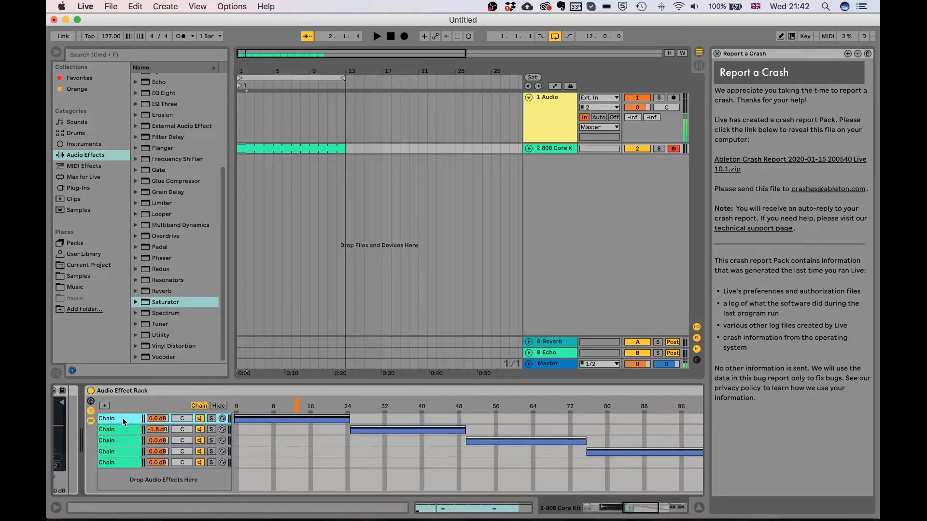
key(space)
drag(298, 409, 644, 408)
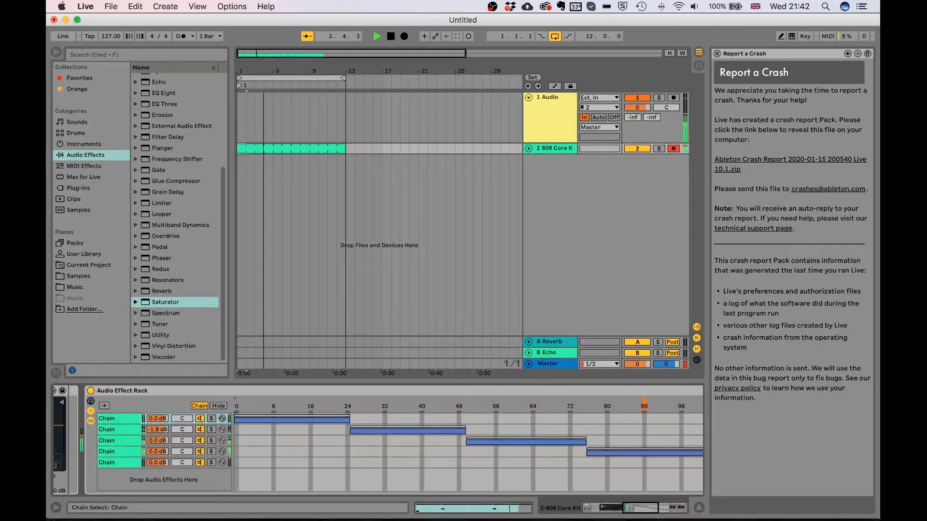
scroll(644, 409, right, 5)
mouse_move(521, 409)
mouse_down()
mouse_move(668, 409)
mouse_move(114, 410)
mouse_up()
key(space)
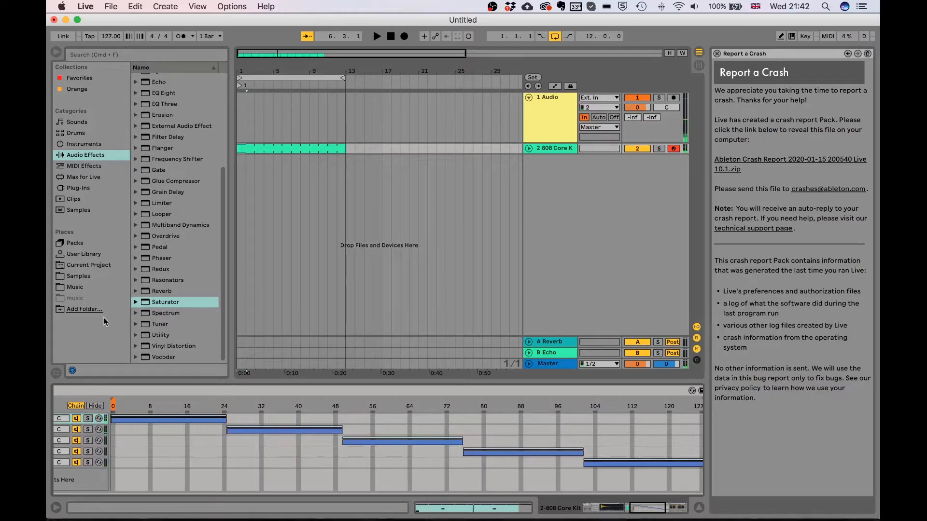
Search the Max for Live devices for 'lfo' and load LFO_2.0.5.amxd after the Reverb
click(97, 178)
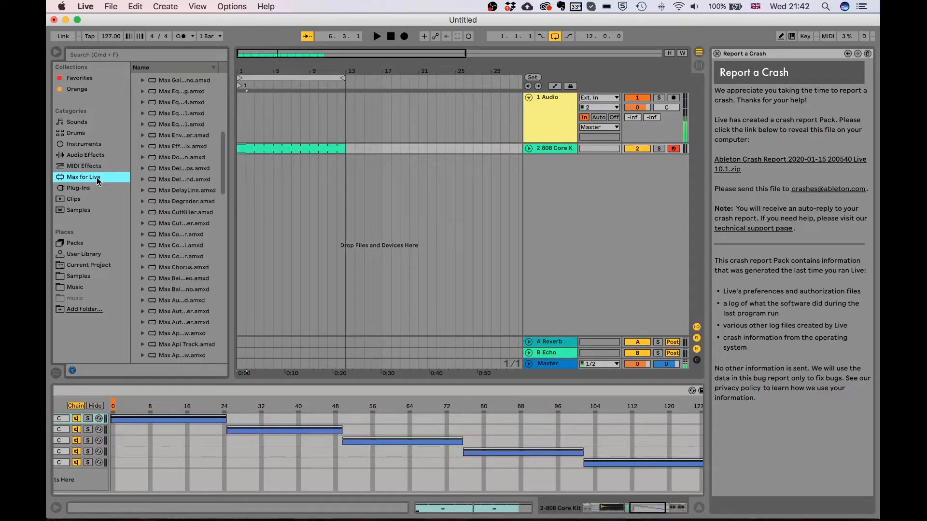
click(108, 51)
text(lfo)
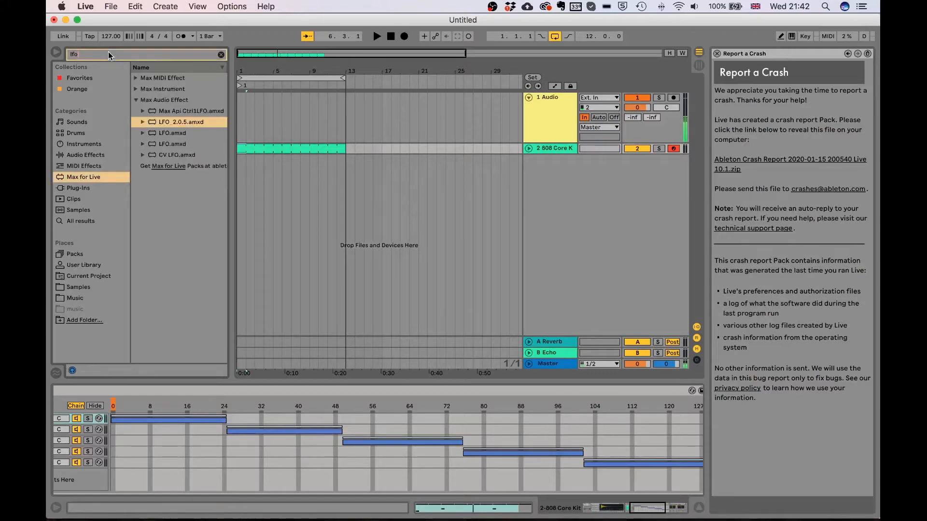
double_click(172, 119)
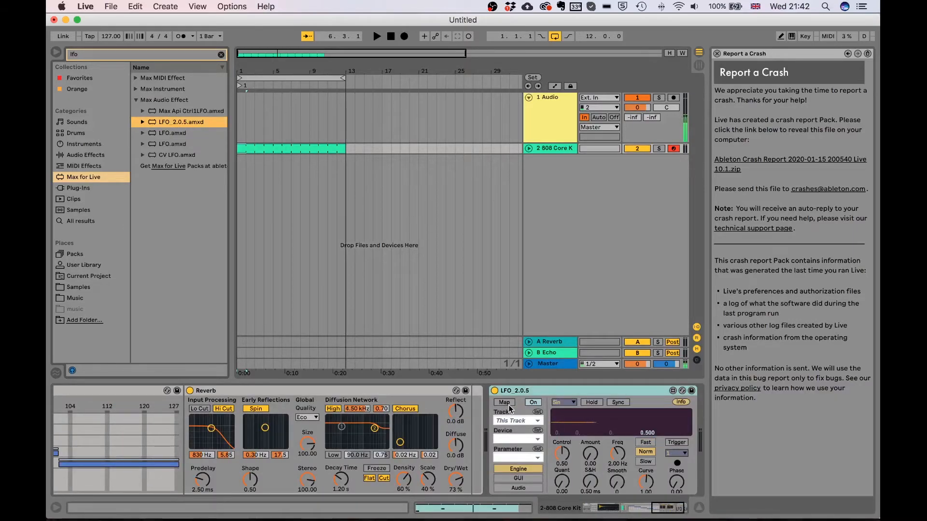
Switch the LFO waveform to S&H and raise its Amount
click(574, 404)
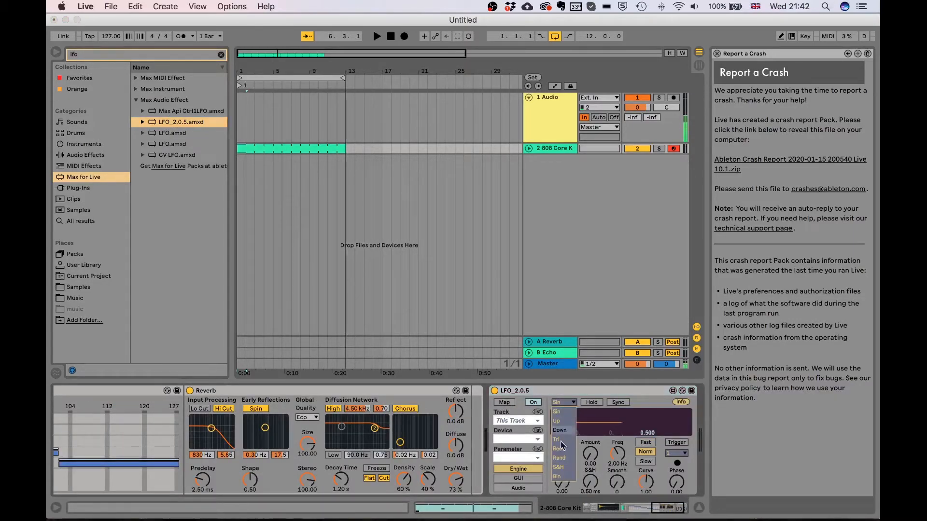
click(558, 467)
drag(593, 456, 592, 429)
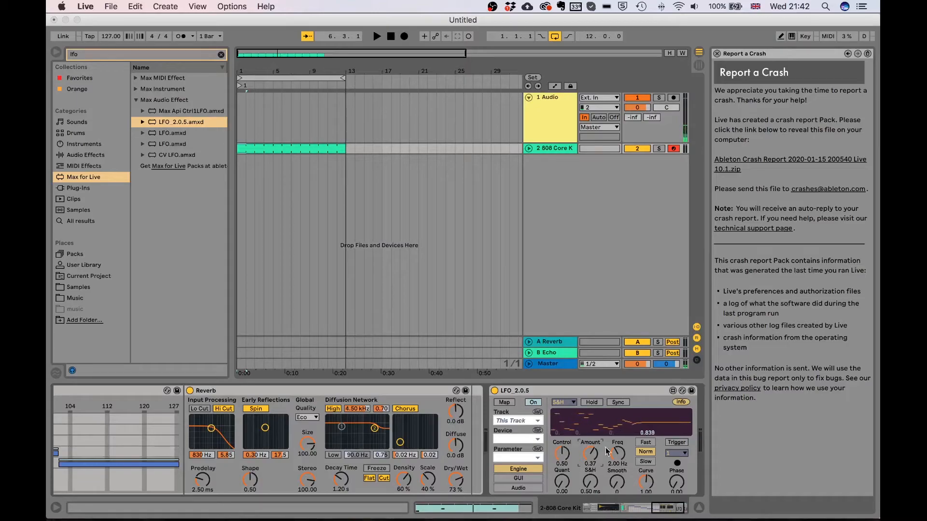
Map the LFO to the rack's Chain Selector and raise Control to 0.33
click(504, 403)
scroll(504, 404, left, 10)
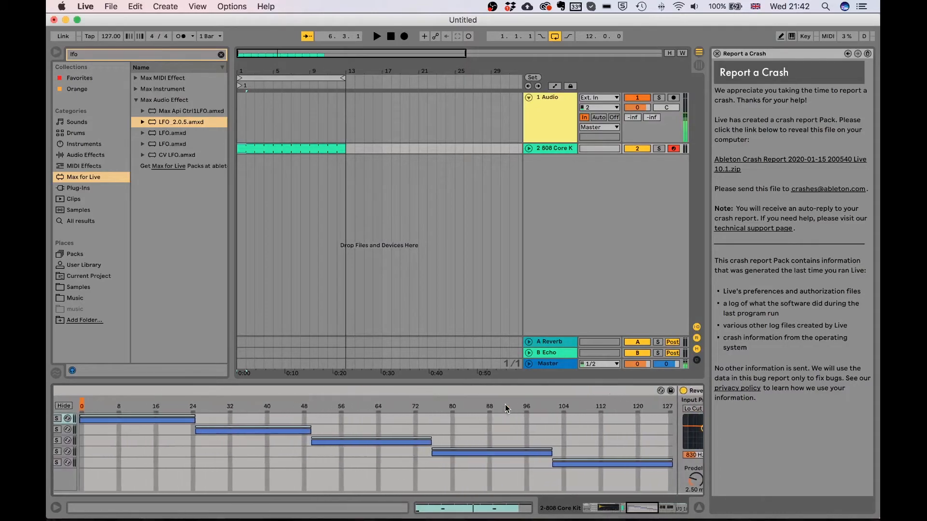
click(96, 404)
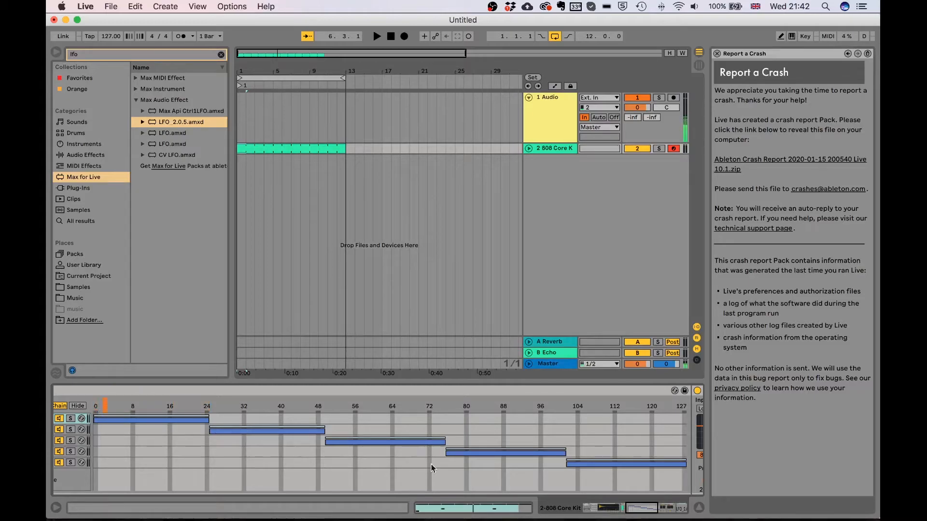
scroll(432, 468, right, 15)
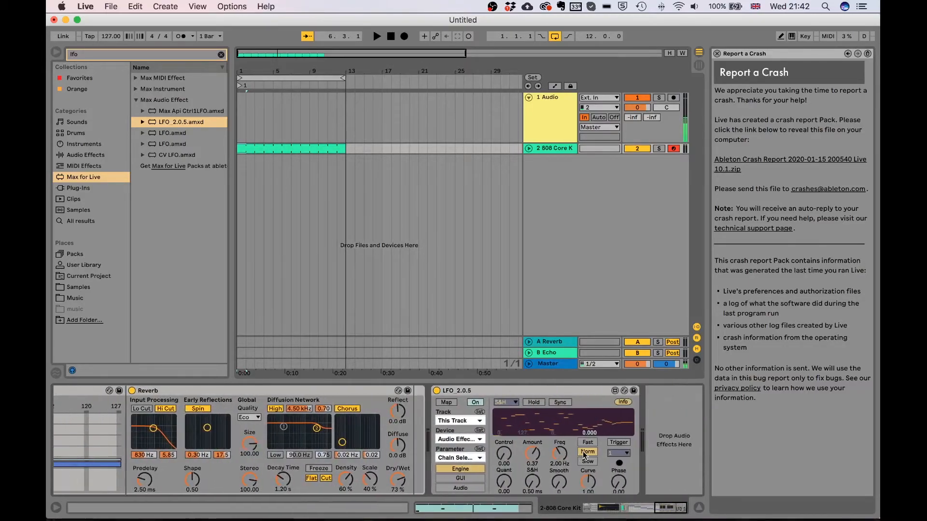
drag(505, 454, 533, 449)
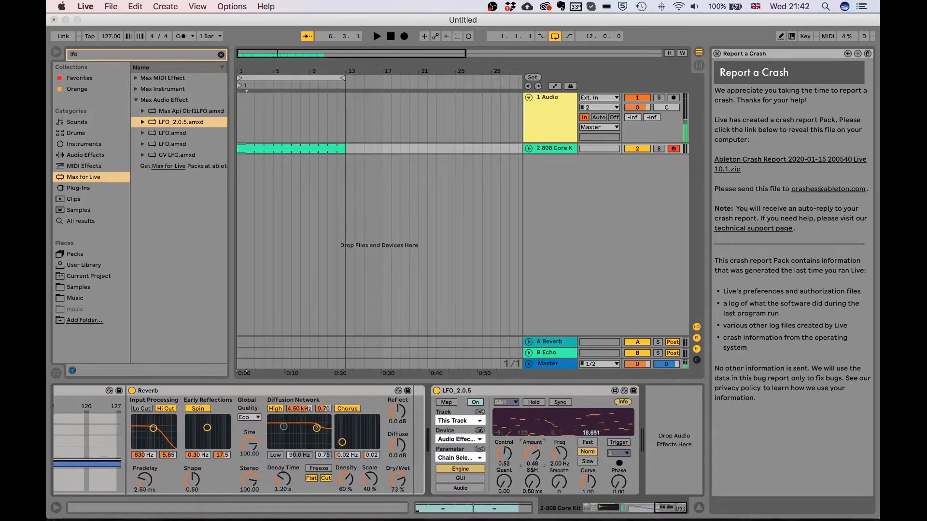
scroll(530, 456, left, 15)
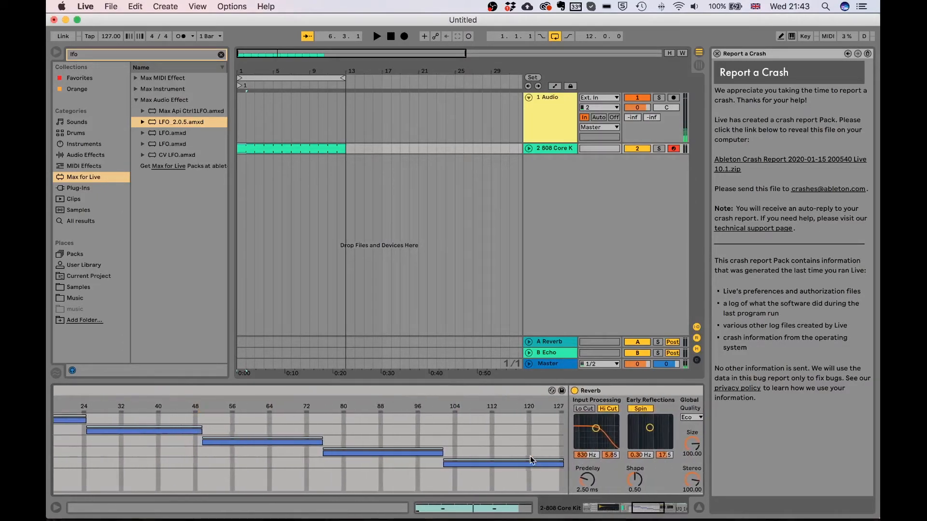
scroll(530, 456, left, 10)
Play and stop the track to hear the LFO switching between chains
key(space)
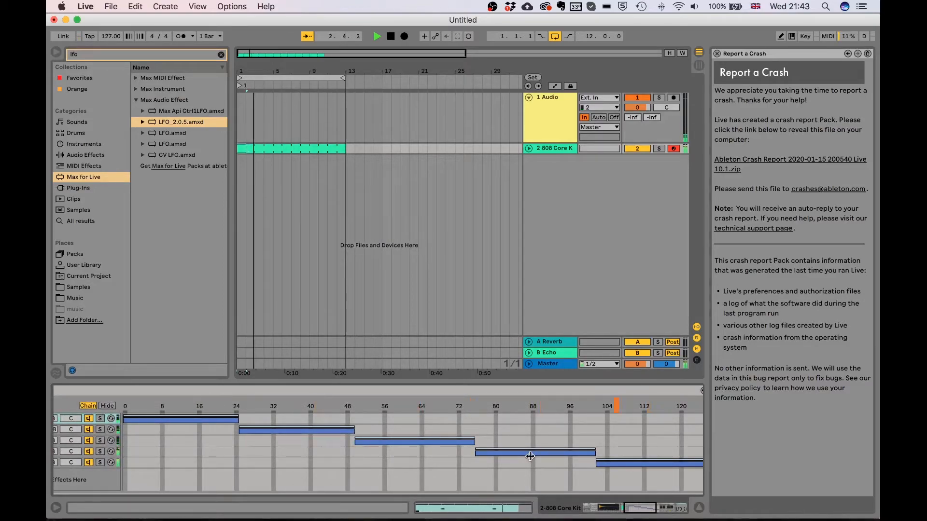
scroll(530, 456, right, 10)
scroll(530, 456, left, 8)
scroll(530, 458, left, 8)
key(space)
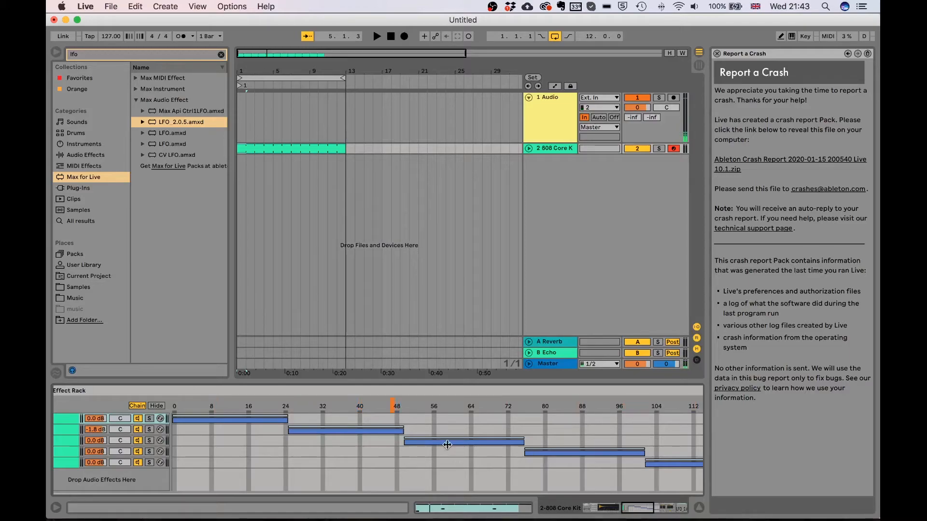
scroll(244, 467, left, 3)
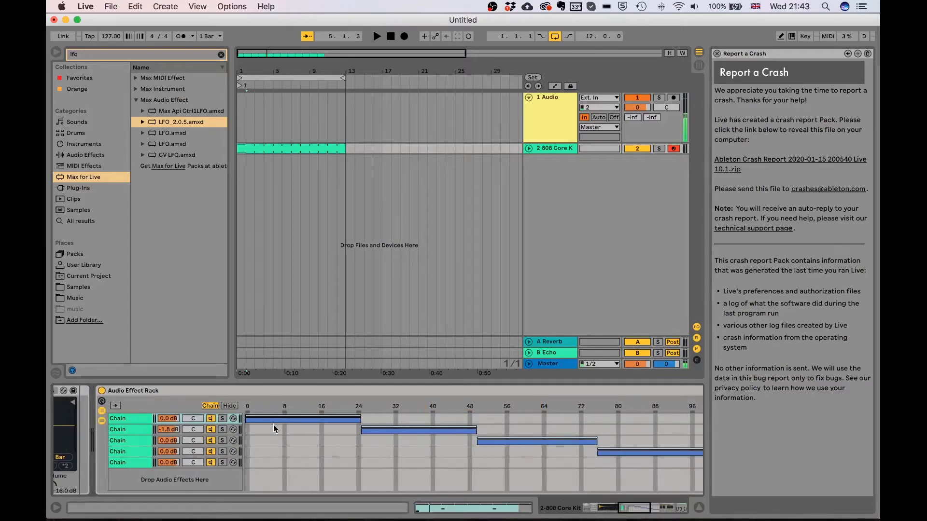
scroll(195, 430, left, 5)
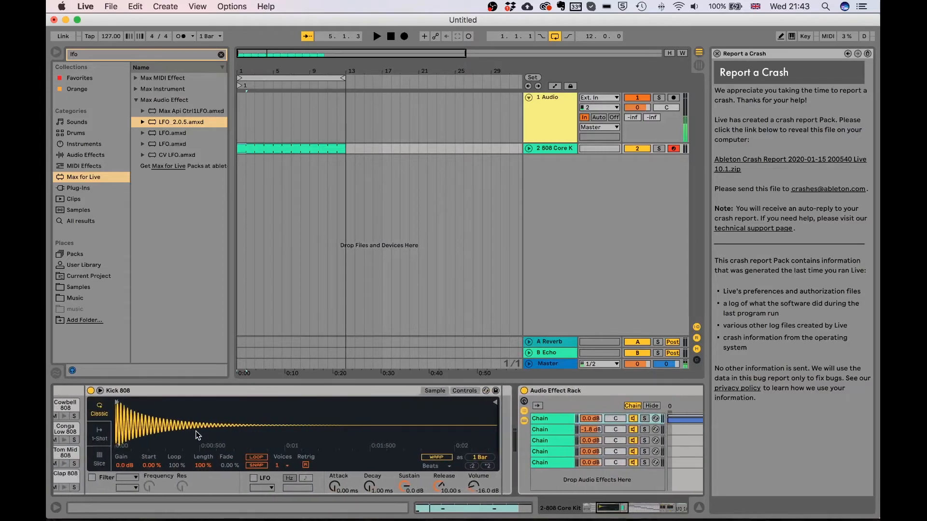
scroll(195, 430, right, 8)
Select the first chain and lengthen its Reverb decay time to 11.8 s
click(345, 420)
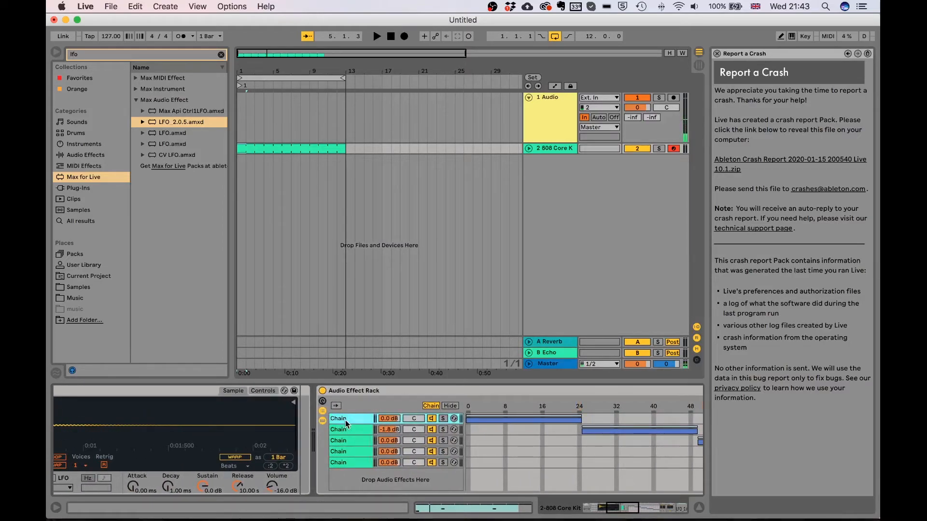
scroll(346, 419, right, 10)
drag(463, 476, 463, 444)
scroll(298, 477, left, 3)
scroll(297, 476, left, 6)
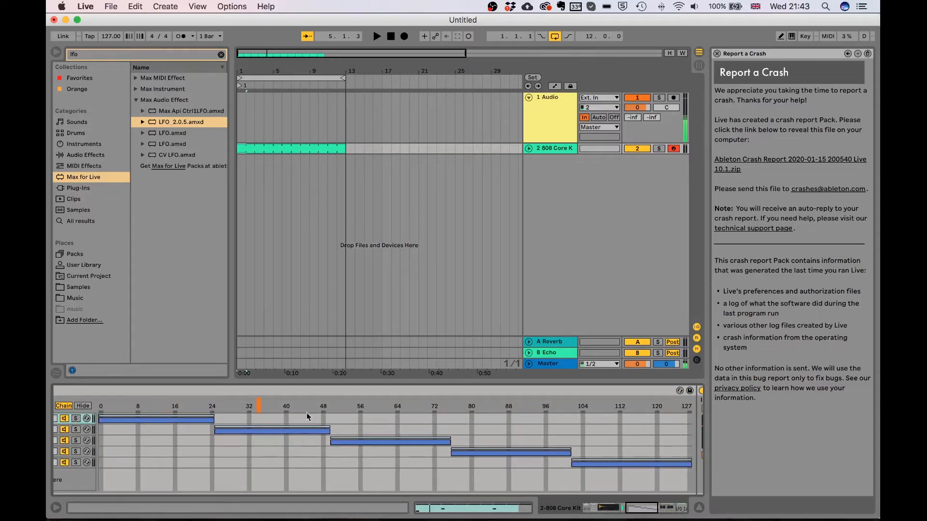
Play the track again to hear the longer reverb, then stop it
key(space)
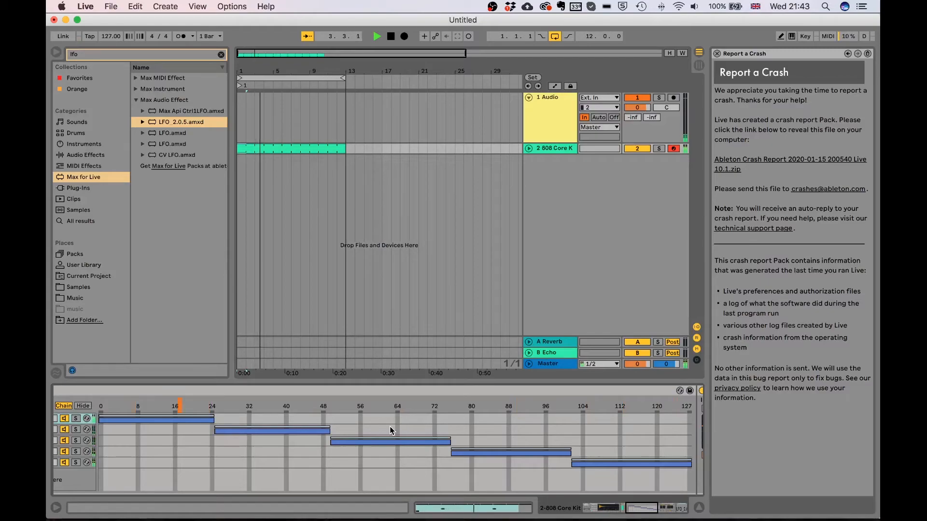
key(space)
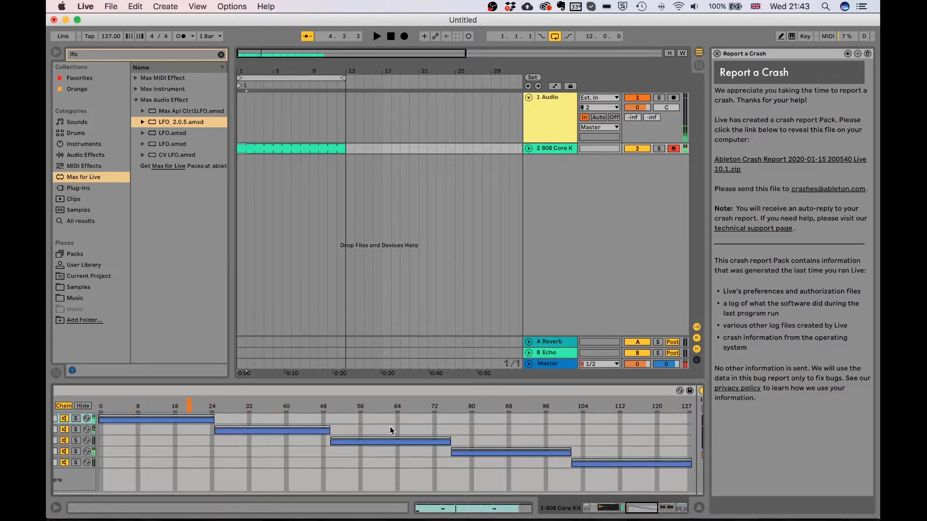
scroll(389, 426, right, 10)
scroll(389, 427, right, 2)
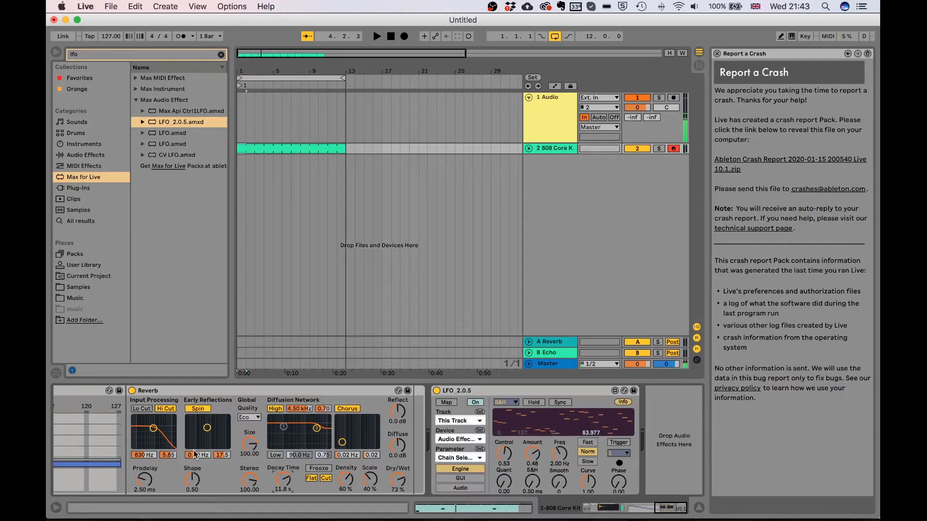
Stretch chain 1's select zone to about 38 and give chain 2's zone a fade-in
scroll(192, 451, left, 3)
scroll(198, 434, left, 1)
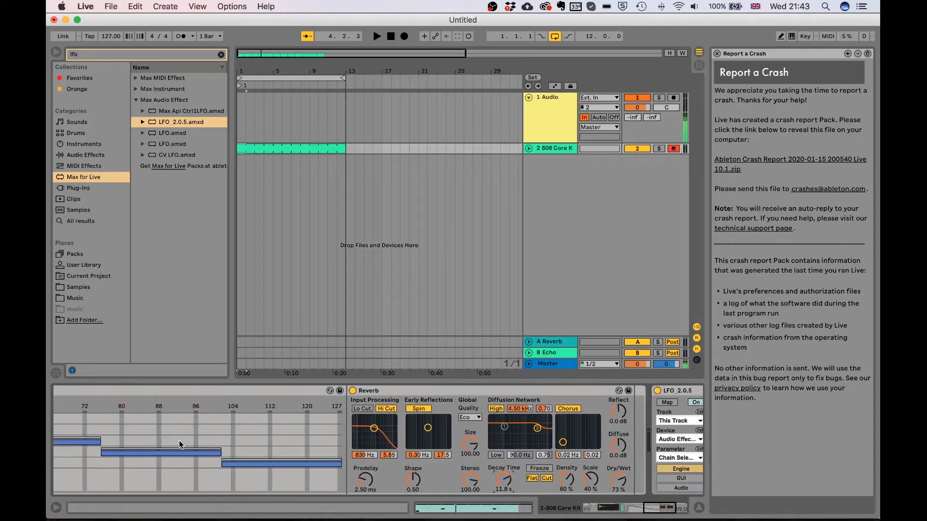
scroll(179, 441, left, 5)
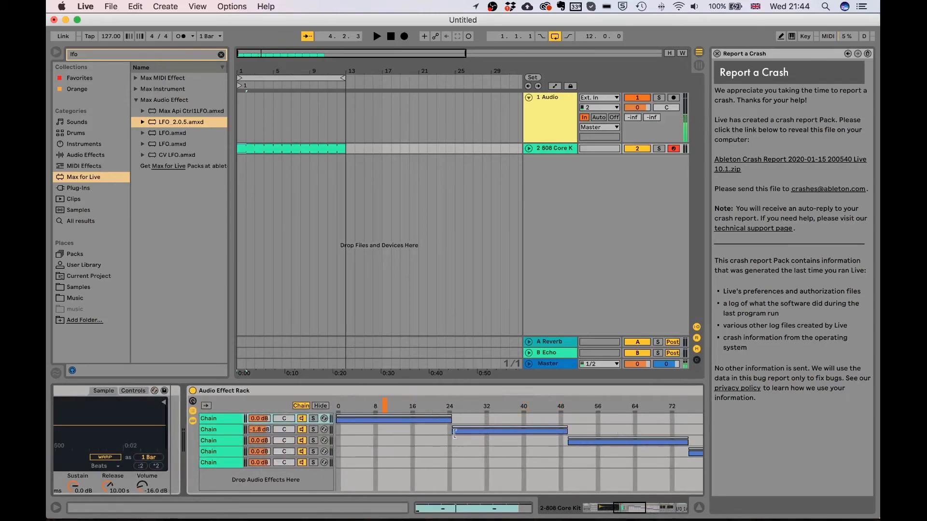
drag(451, 418, 507, 416)
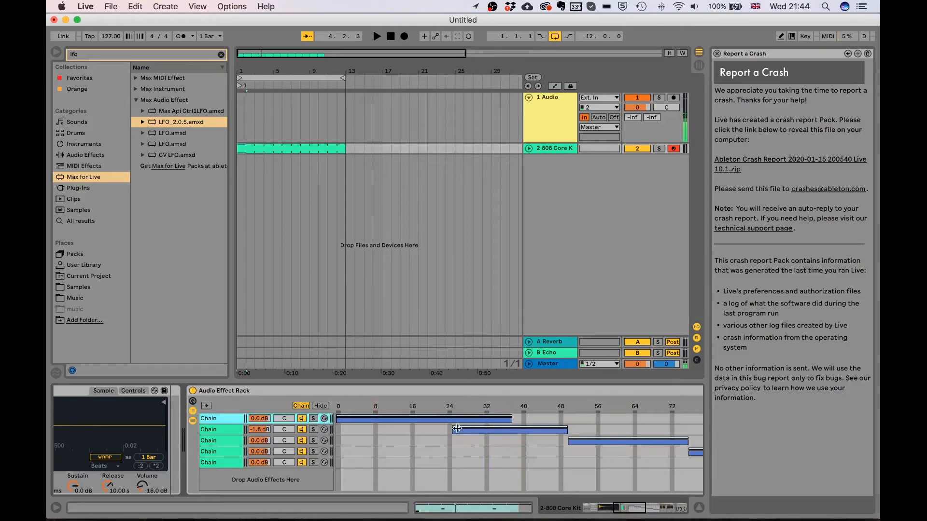
mouse_move(453, 427)
mouse_down()
mouse_move(519, 418)
mouse_move(458, 415)
mouse_up()
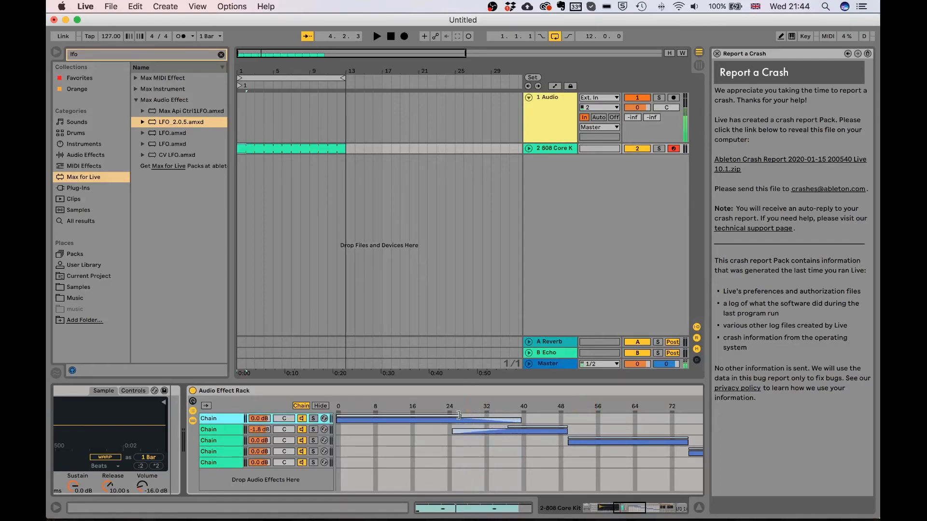